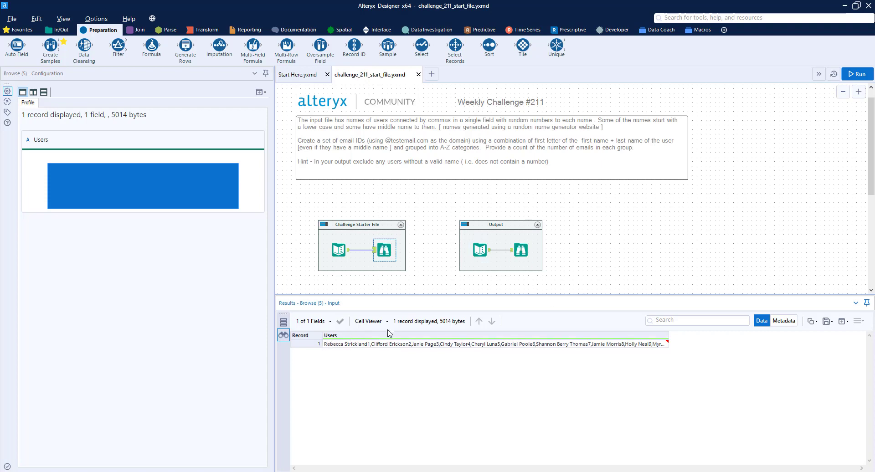
# Examine the expected output records and the starter file's Users data in their Browse tools
pyautogui.click(521, 250)
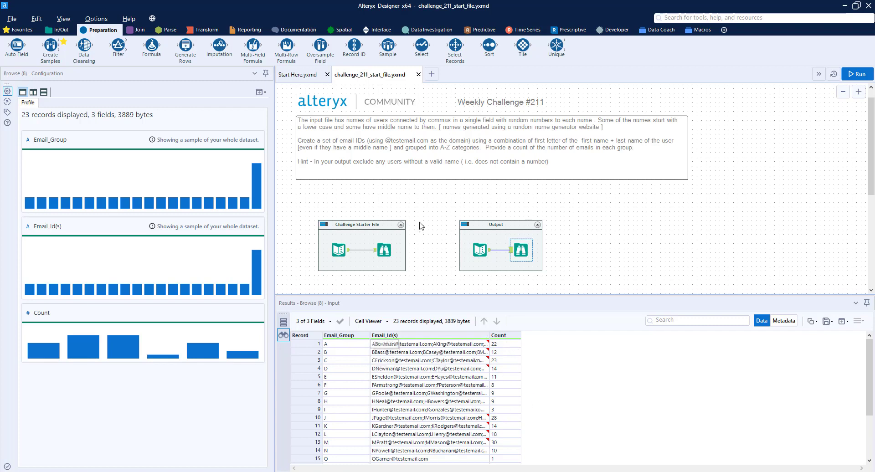
pyautogui.scroll(-1, 383, 228)
pyautogui.click(382, 220)
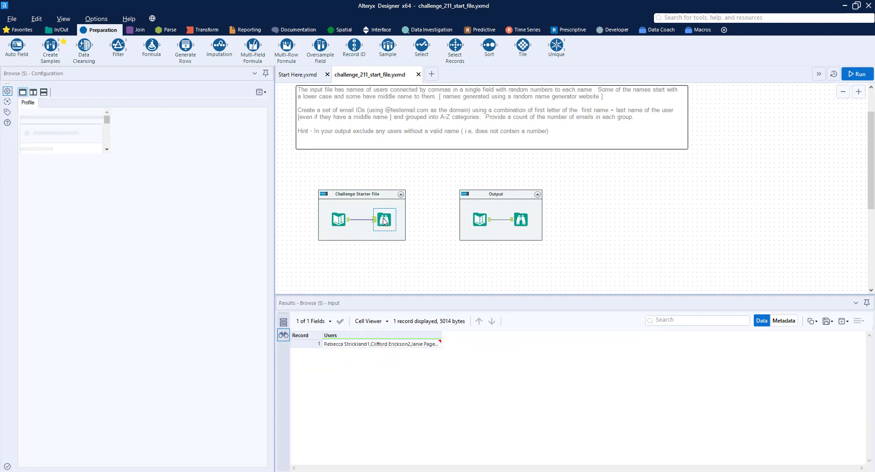
pyautogui.scroll(-1, 377, 258)
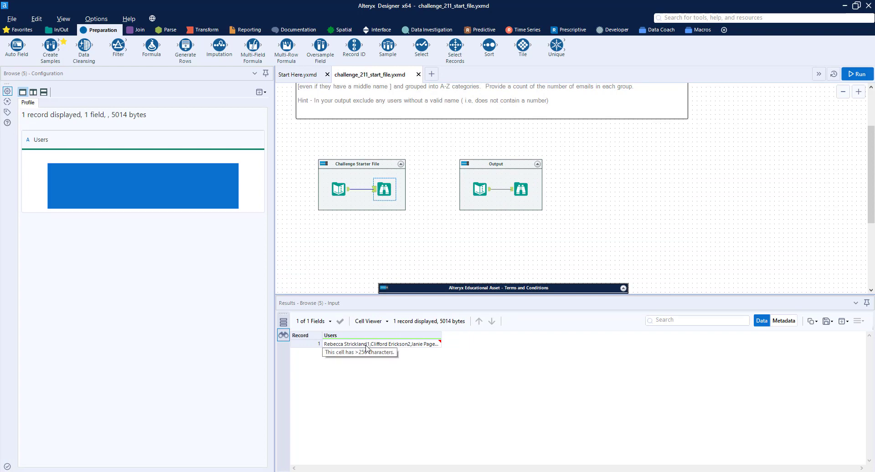
# Connect a Text To Columns tool to the starter input, splitting the Users column on commas into rows
pyautogui.click(166, 30)
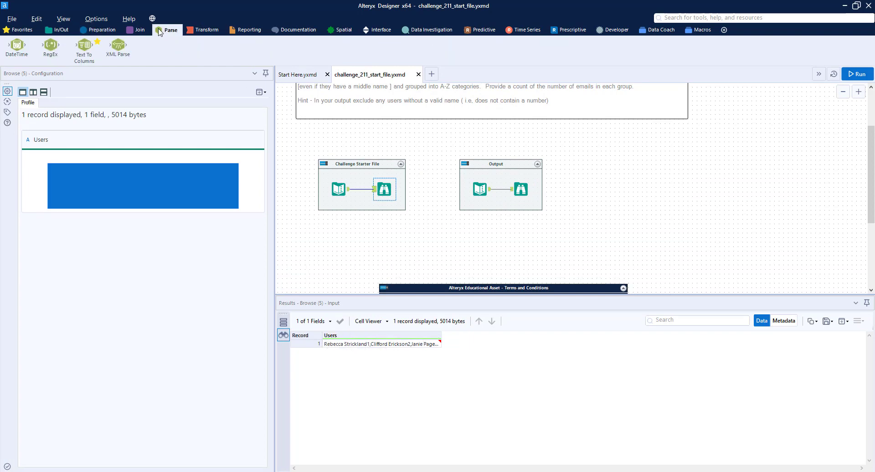
pyautogui.moveTo(84, 45); pyautogui.dragTo(386, 240)
pyautogui.click(215, 122)
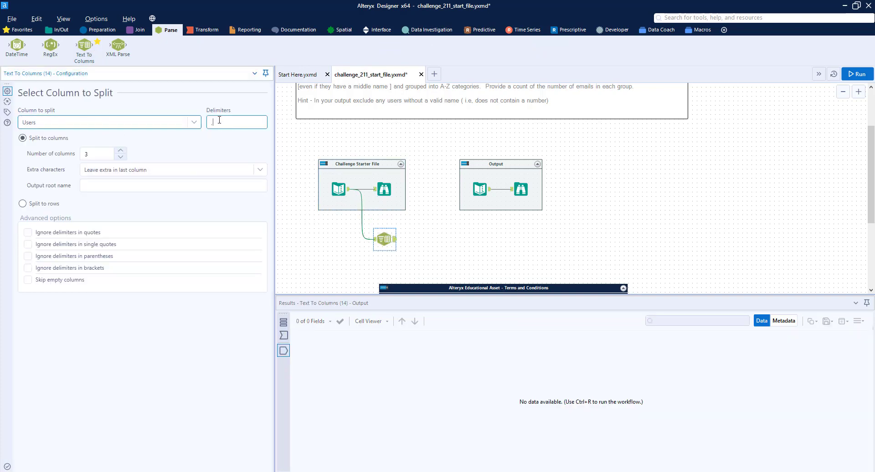
pyautogui.press('BackSpace')
pyautogui.click(44, 203)
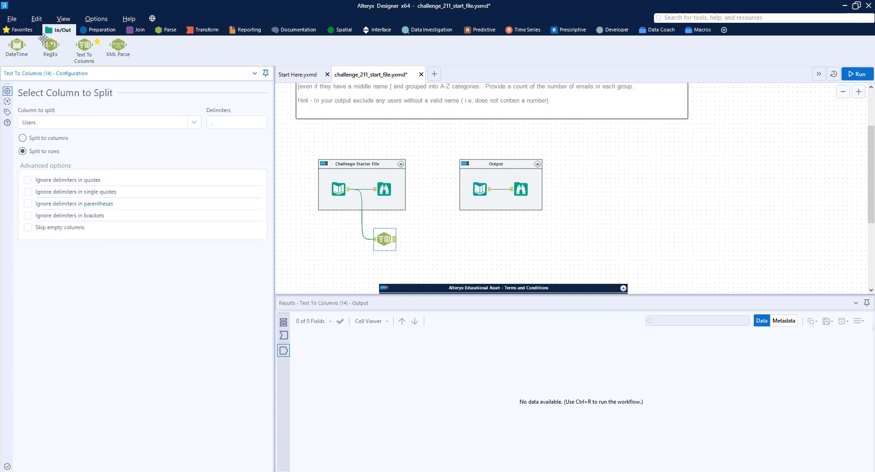
# Attach a Browse tool after Text To Columns, run the workflow and view the split records
pyautogui.click(58, 30)
pyautogui.moveTo(17, 46); pyautogui.dragTo(508, 240)
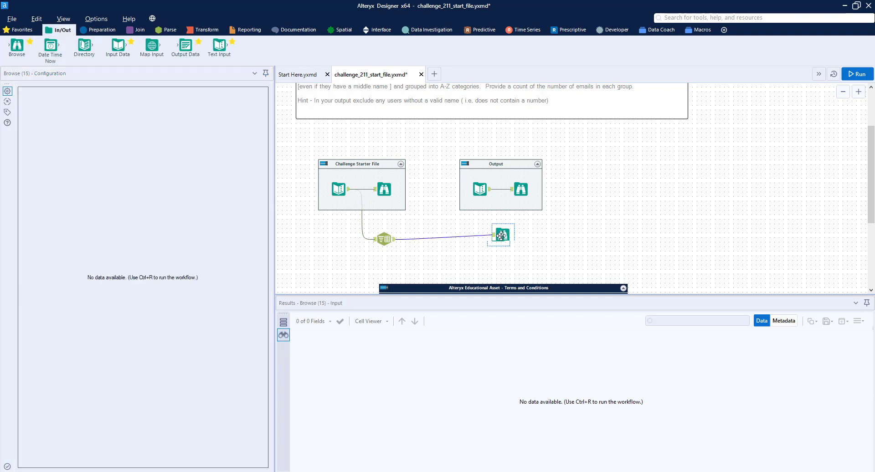
pyautogui.click(857, 74)
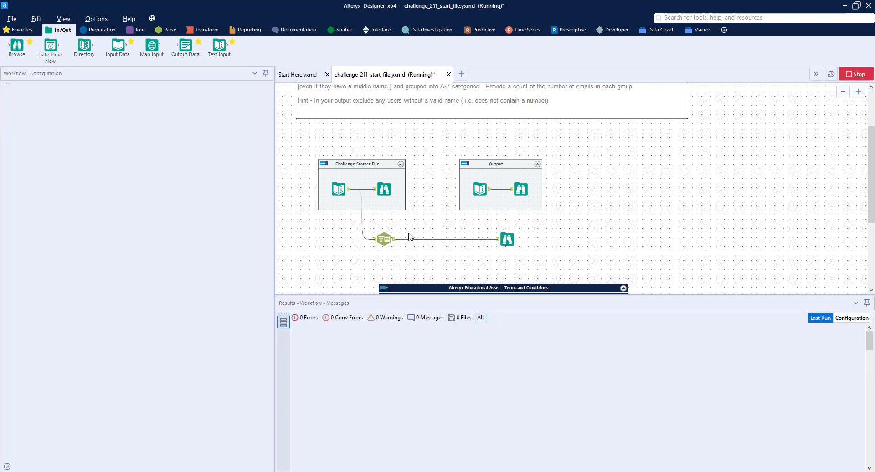
pyautogui.click(507, 239)
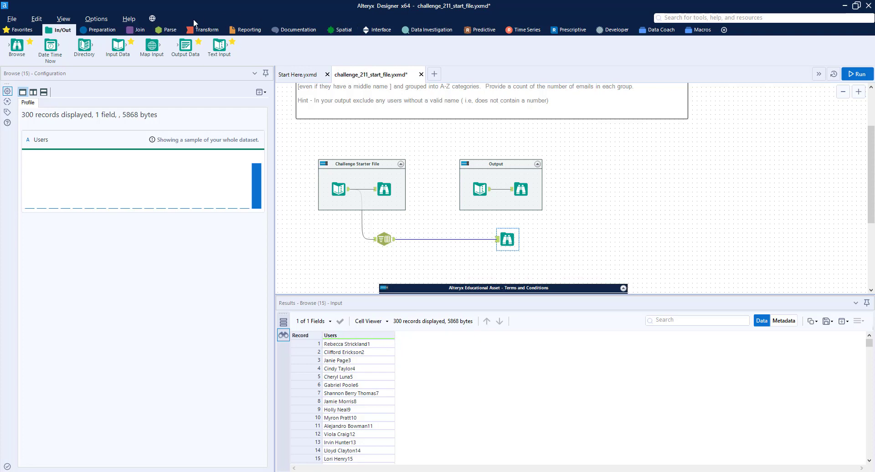
# Insert a RegEx tool before the new Browse, tokenizing Users with the expression [^\s]+ into 3 columns
pyautogui.click(167, 30)
pyautogui.moveTo(50, 45); pyautogui.dragTo(421, 240)
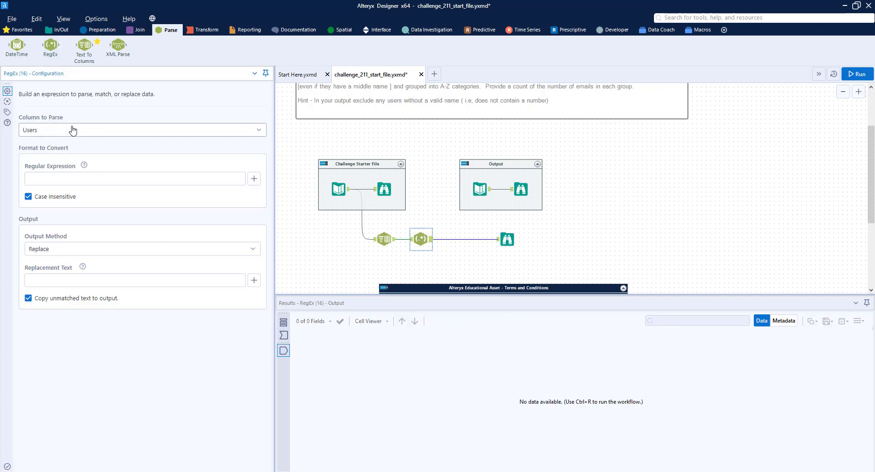
pyautogui.click(73, 130)
pyautogui.click(75, 178)
pyautogui.click(75, 179)
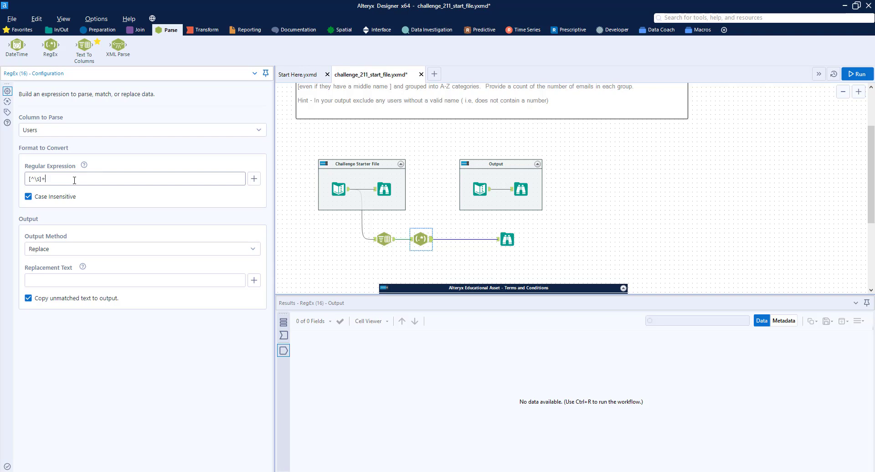
pyautogui.moveTo(74, 183); pyautogui.dragTo(31, 177)
pyautogui.click(82, 249)
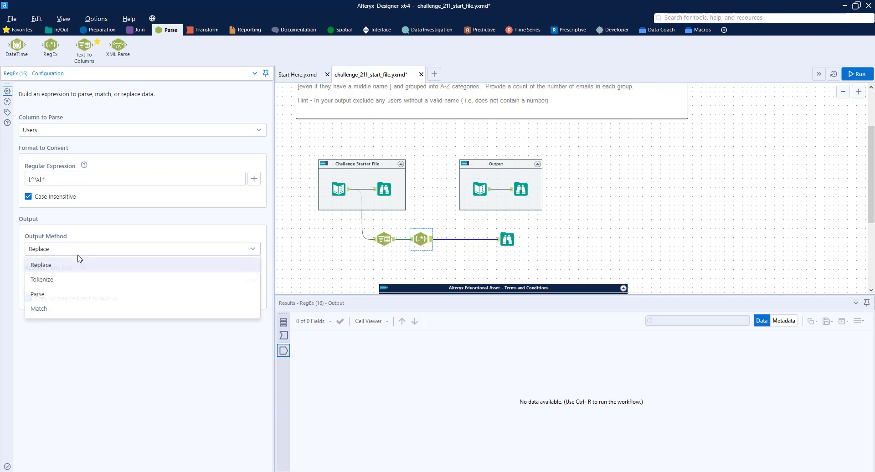
pyautogui.click(73, 282)
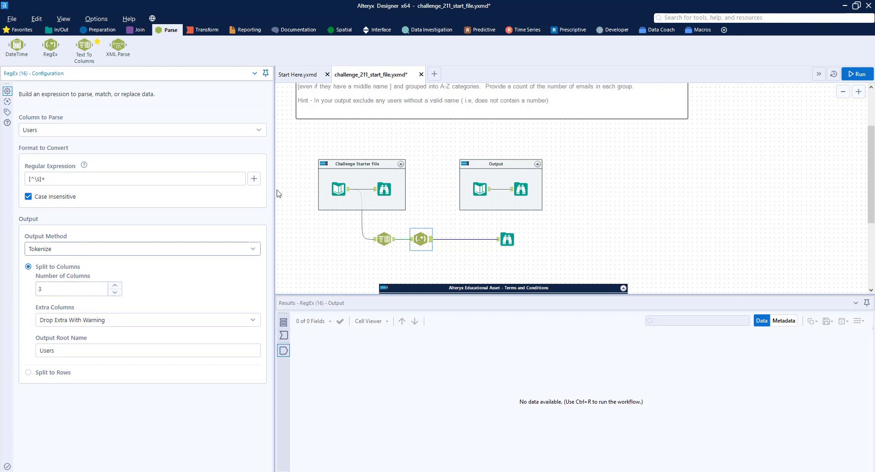
# Run the workflow and examine how the RegEx tool divides the user names, including the record with a middle name
pyautogui.click(857, 74)
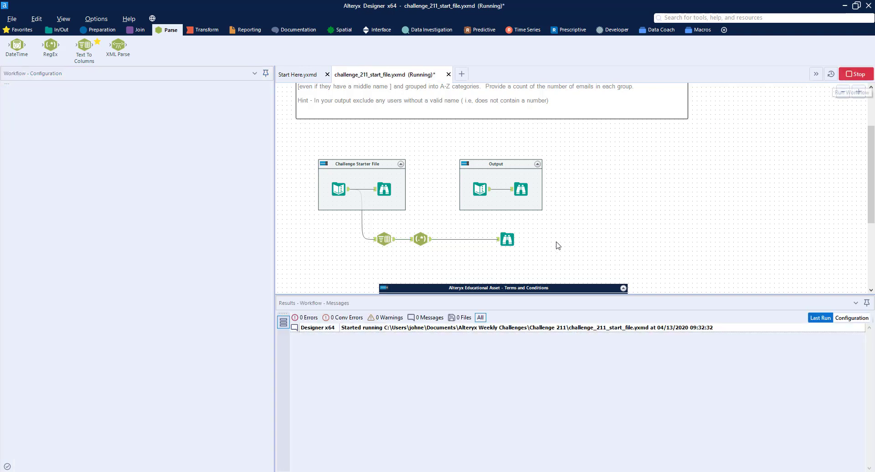
pyautogui.click(504, 241)
pyautogui.click(421, 238)
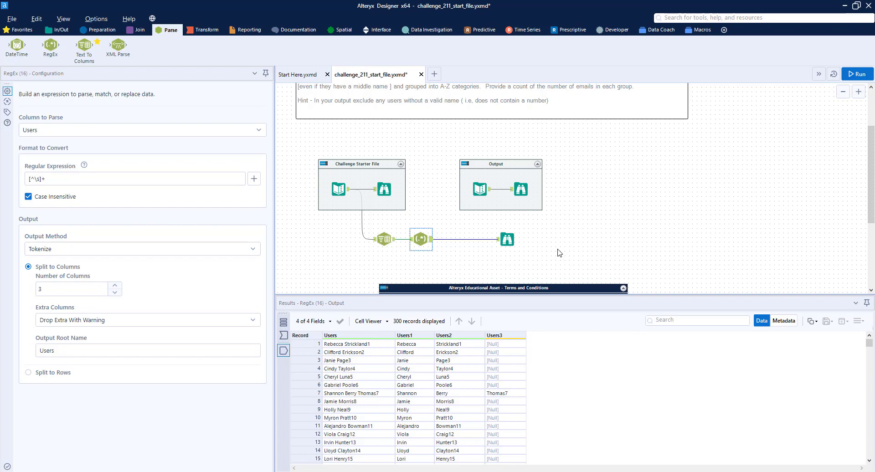
pyautogui.scroll(-1, 560, 261)
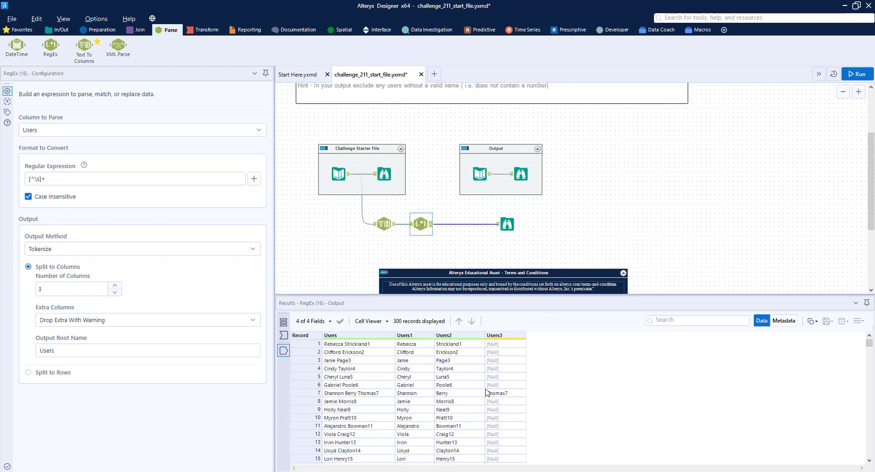
pyautogui.click(319, 394)
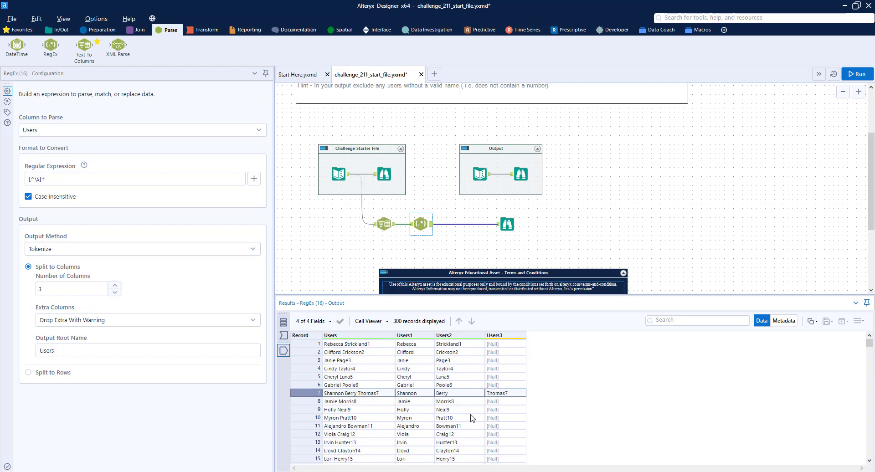
pyautogui.scroll(-5, 472, 415)
pyautogui.scroll(5, 472, 407)
# Insert a Formula tool between RegEx and the spaced-out Browse, and give it a new output column named Last Name
pyautogui.click(99, 30)
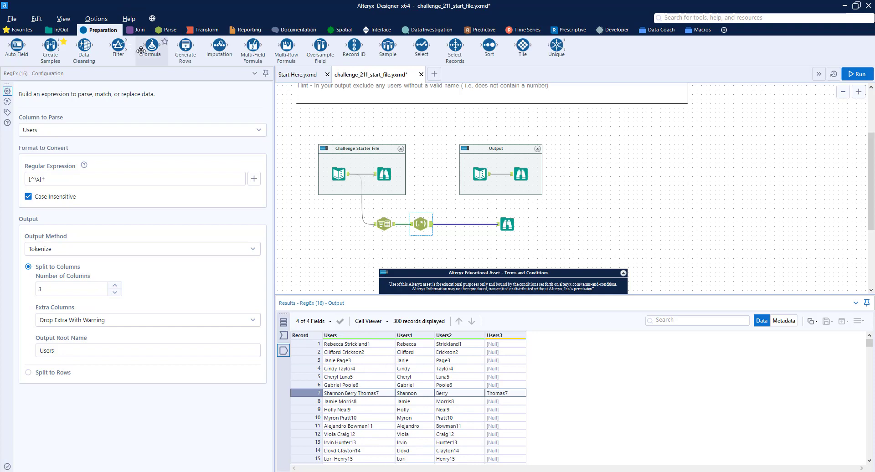
pyautogui.moveTo(141, 51); pyautogui.dragTo(458, 225)
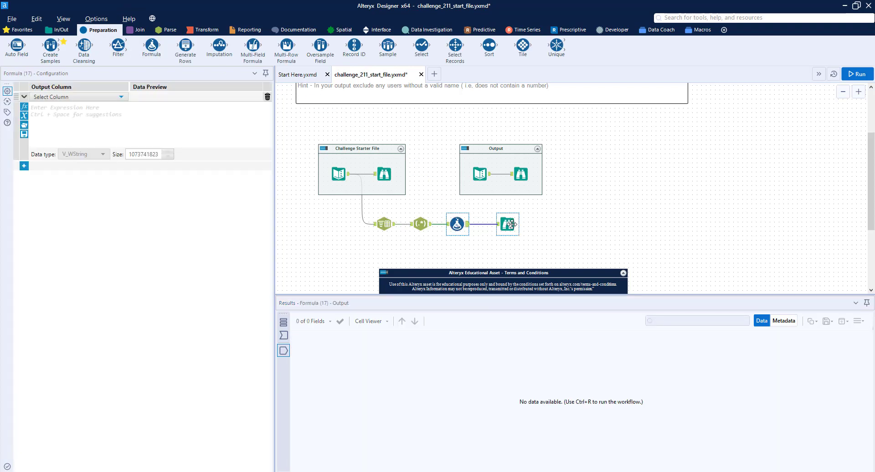
pyautogui.moveTo(512, 224); pyautogui.dragTo(526, 224)
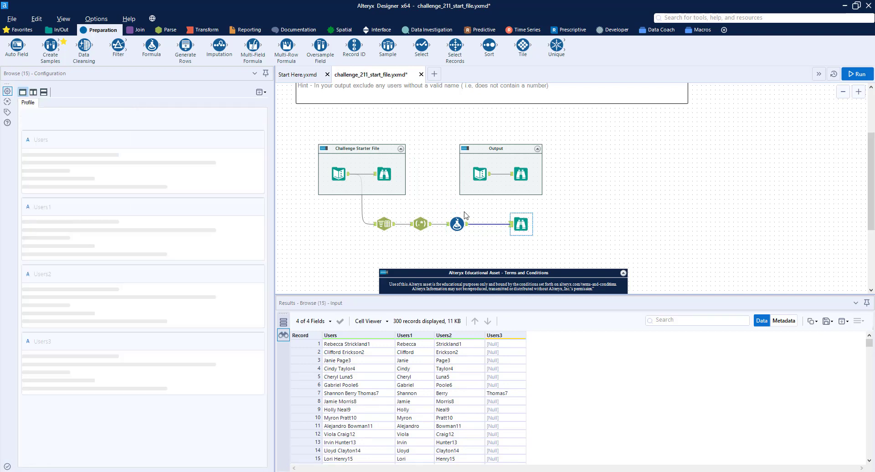
pyautogui.click(460, 222)
pyautogui.click(59, 96)
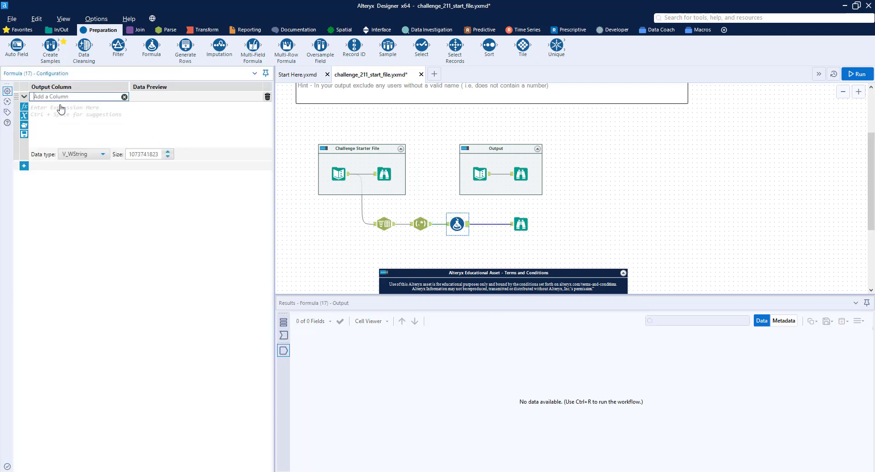
pyautogui.write('Last Name')
pyautogui.click(60, 105)
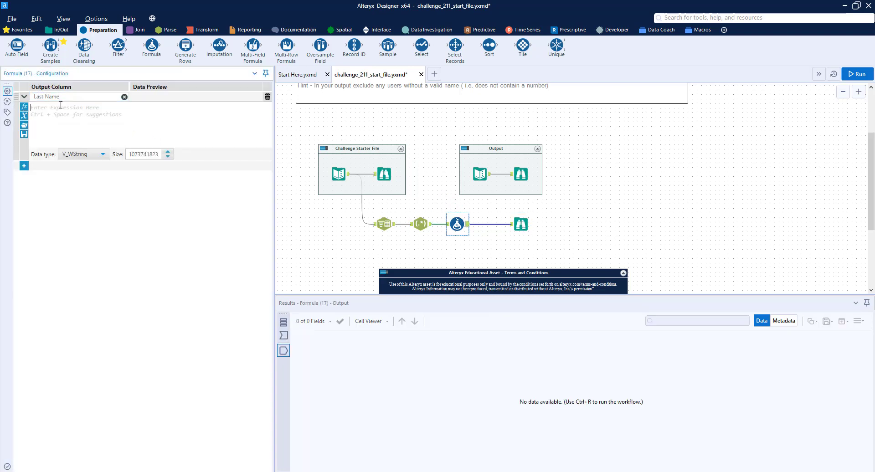
# Begin the Last Name expression with the condition if IsNull([Users3]), checking the field names in the Browse results
pyautogui.write('if')
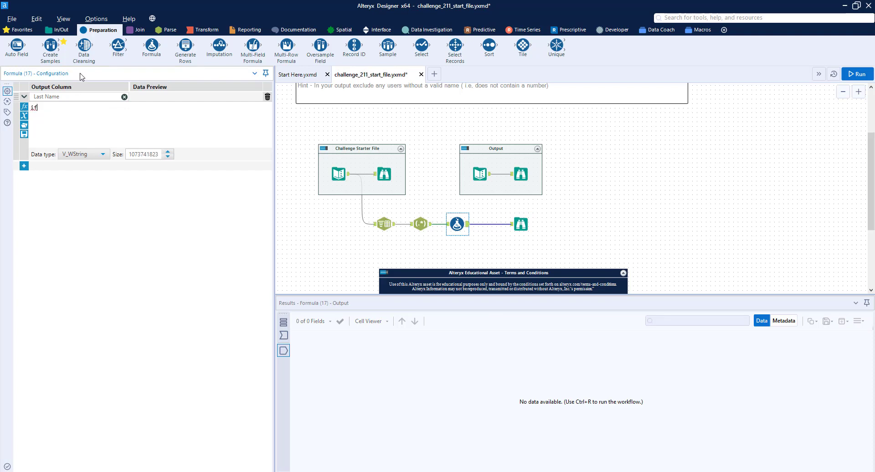
pyautogui.click(521, 223)
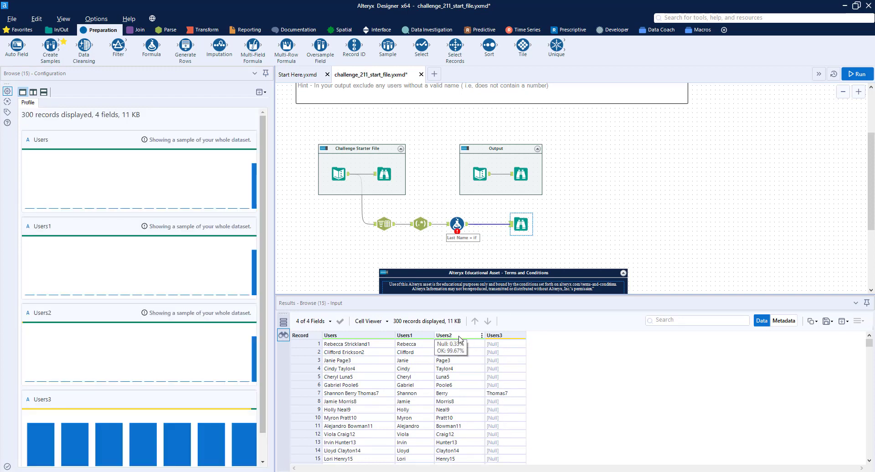
pyautogui.click(457, 223)
pyautogui.click(77, 119)
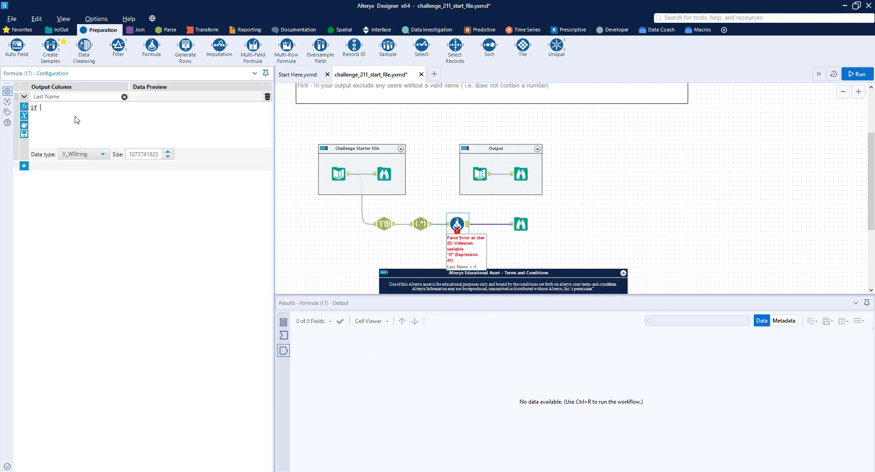
pyautogui.write('isn')
pyautogui.press('Return')
pyautogui.write('[Use')
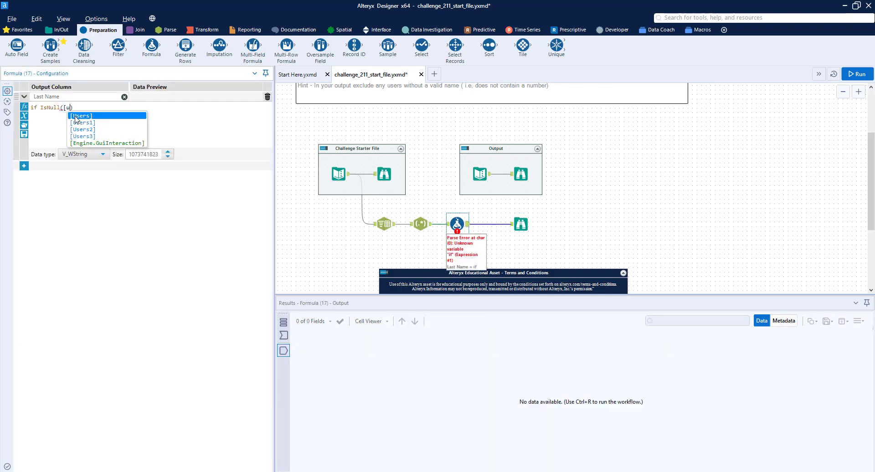
pyautogui.press('Down')
pyautogui.press('Return')
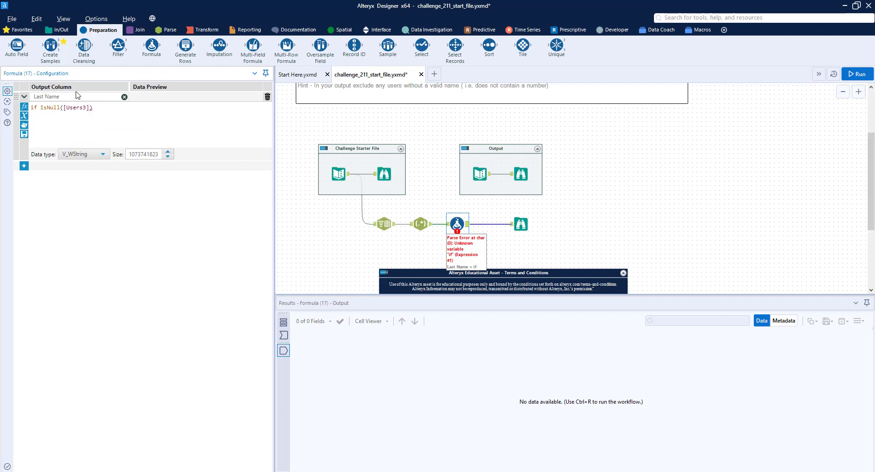
# Complete the Last Name expression with then [Users2] else [Users3] endif
pyautogui.write('then [Use')
pyautogui.press('Down')
pyautogui.press('Return')
pyautogui.write('else [Use')
pyautogui.press('Down')
pyautogui.press('Down')
pyautogui.press('Return')
pyautogui.write('endif')
# Run the workflow and review the Last Name values in the Browse after the Formula tool
pyautogui.click(521, 174)
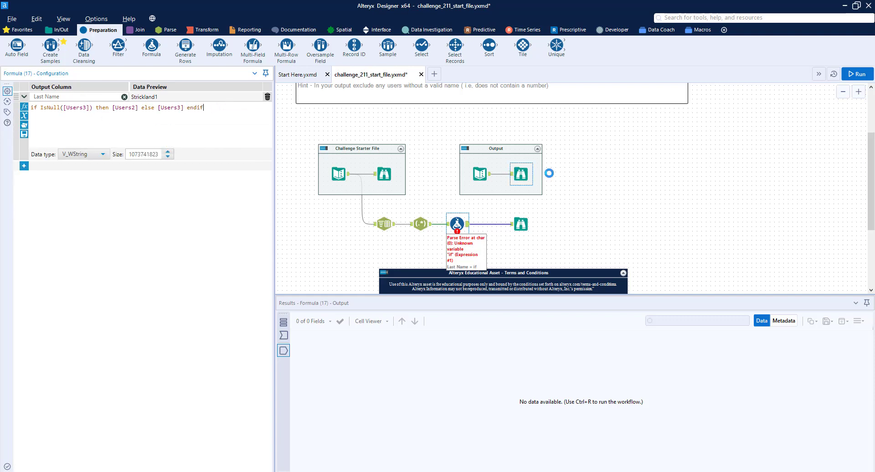
pyautogui.hotkey('ctrl', 'r')
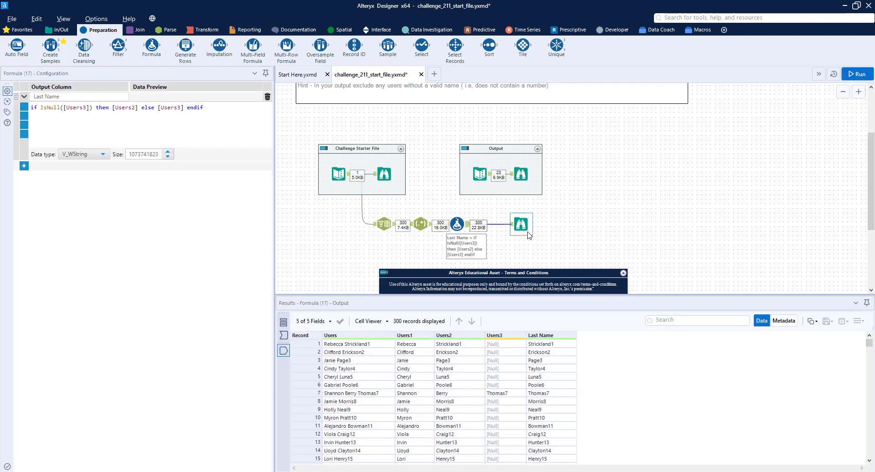
pyautogui.click(521, 224)
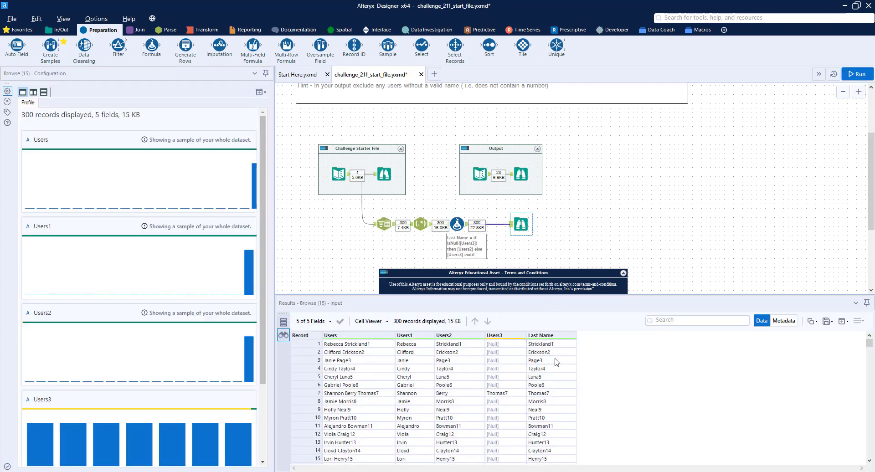
pyautogui.scroll(-4, 558, 398)
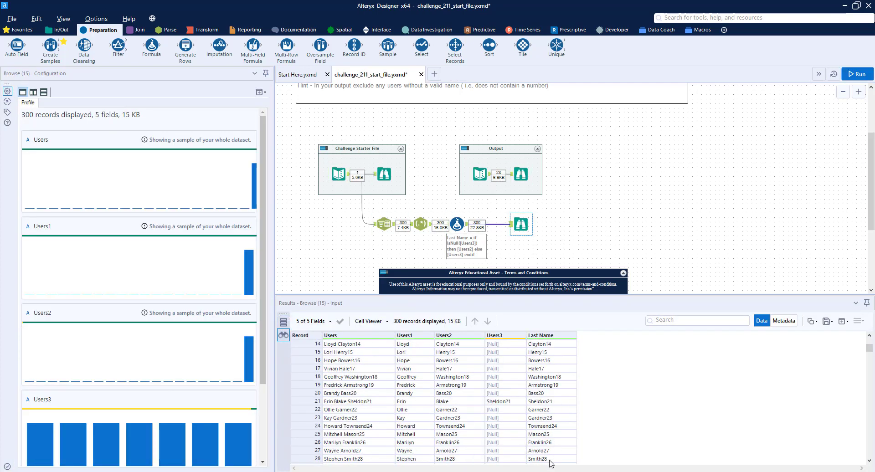
pyautogui.scroll(4, 542, 424)
pyautogui.scroll(-1, 542, 415)
# Add a second expression to the Formula tool that updates the existing Last Name column, checking its values in the results
pyautogui.click(457, 224)
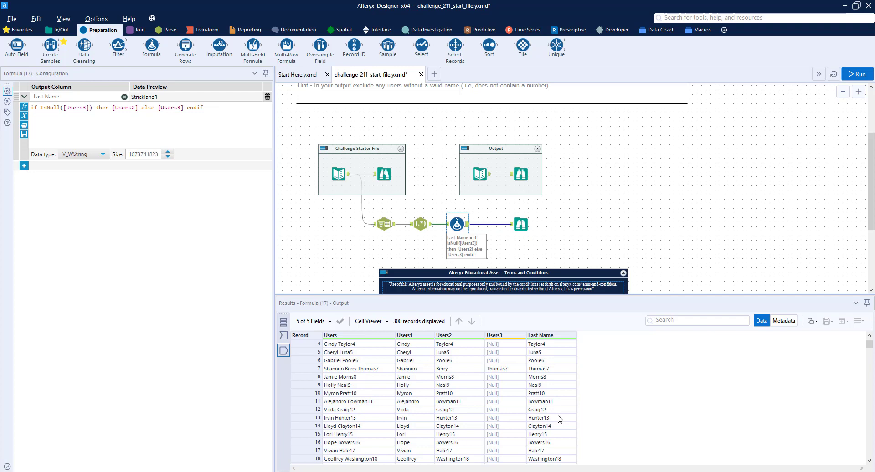
pyautogui.click(24, 166)
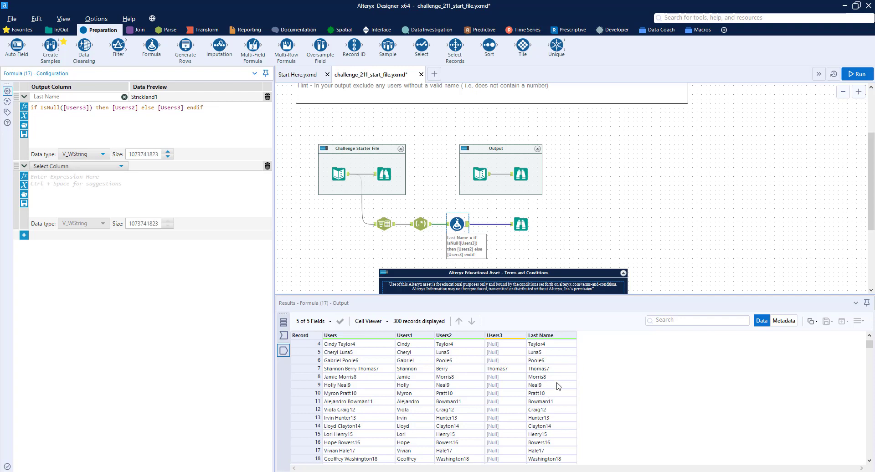
pyautogui.scroll(-3, 558, 386)
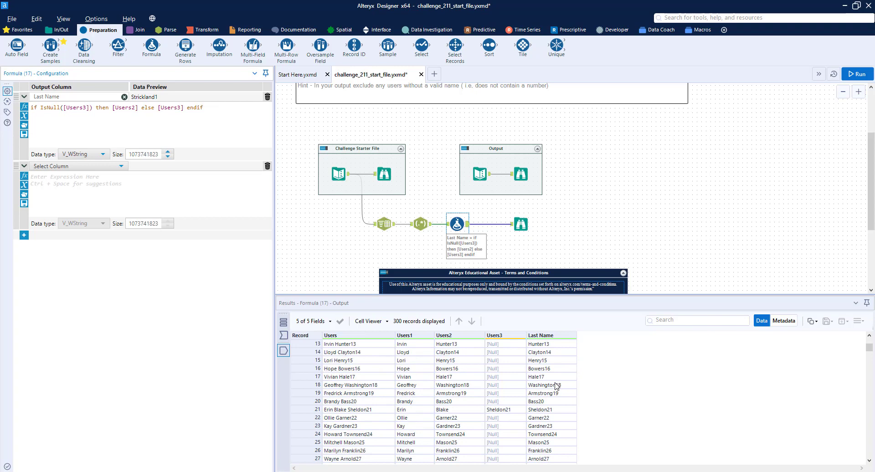
pyautogui.scroll(4, 557, 387)
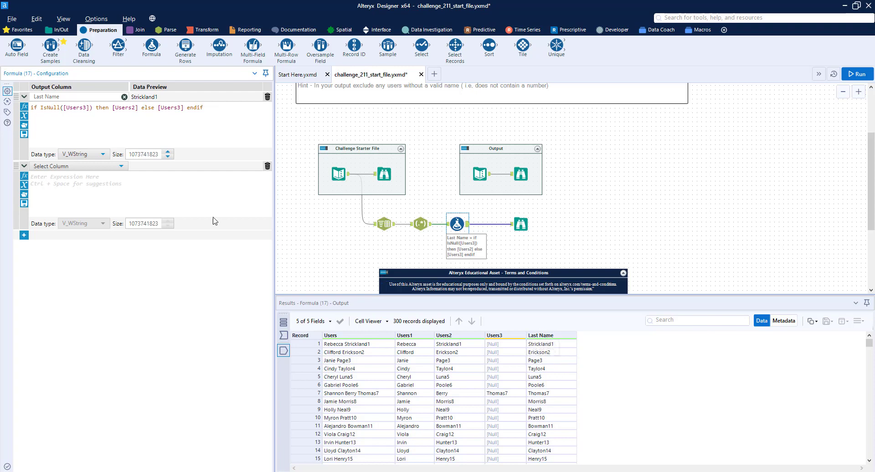
pyautogui.click(76, 168)
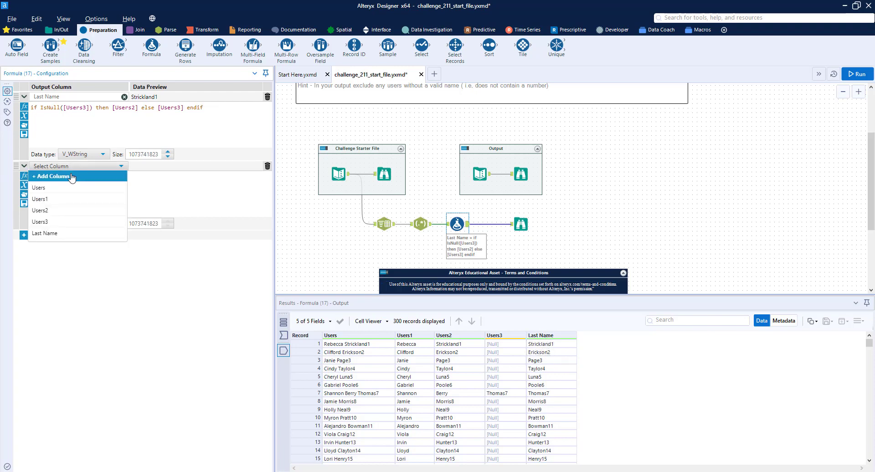
pyautogui.click(59, 233)
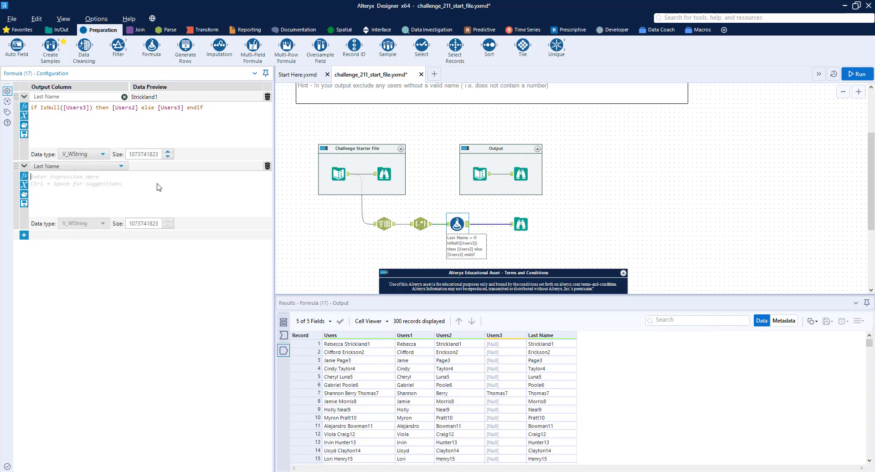
# Strip the digits from Last Name with REGEX_Replace([Last Name], "[0-9]+", ""), run the workflow and review the final Browse
pyautogui.write('regex')
pyautogui.press('Return')
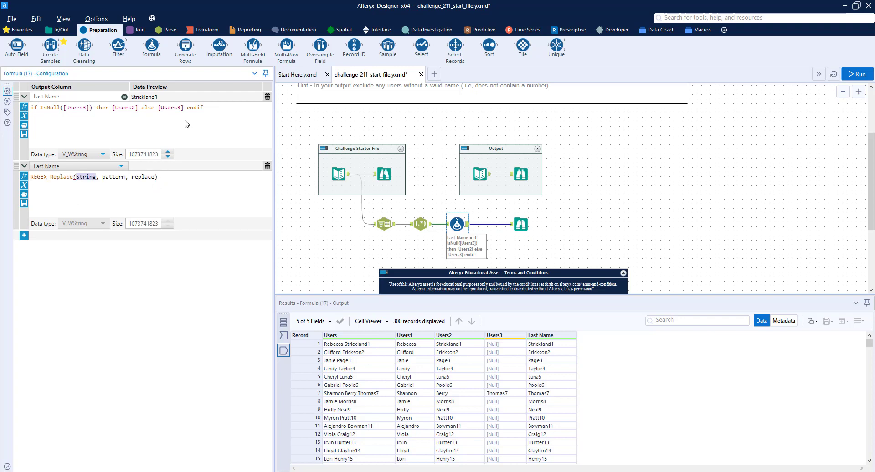
pyautogui.write('[Last Name]')
pyautogui.press('Return')
pyautogui.press('Right')
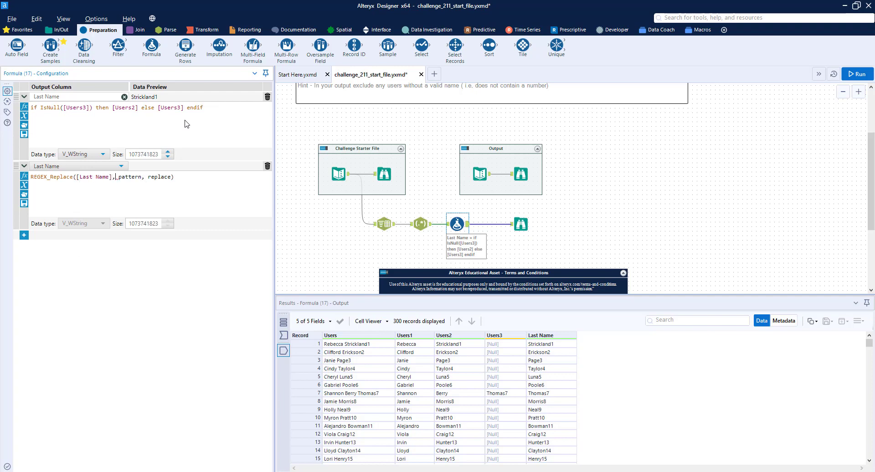
pyautogui.write('"[0-9]+", ""')
pyautogui.hotkey('ctrl', 'r')
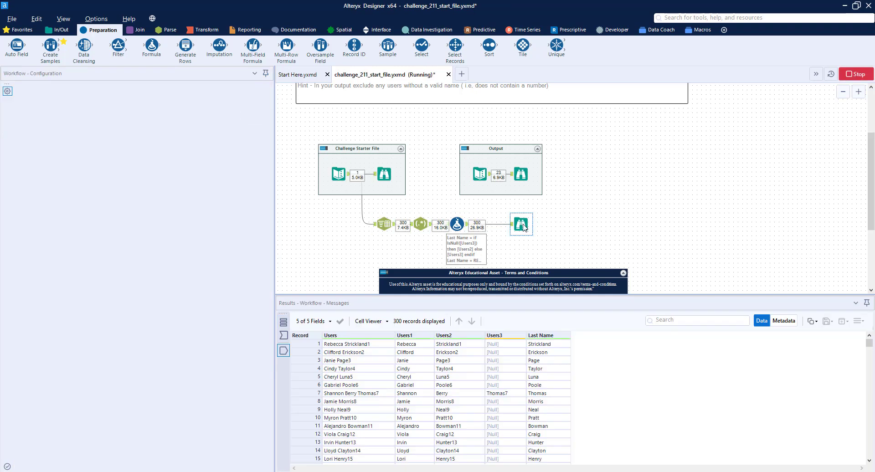
pyautogui.click(522, 223)
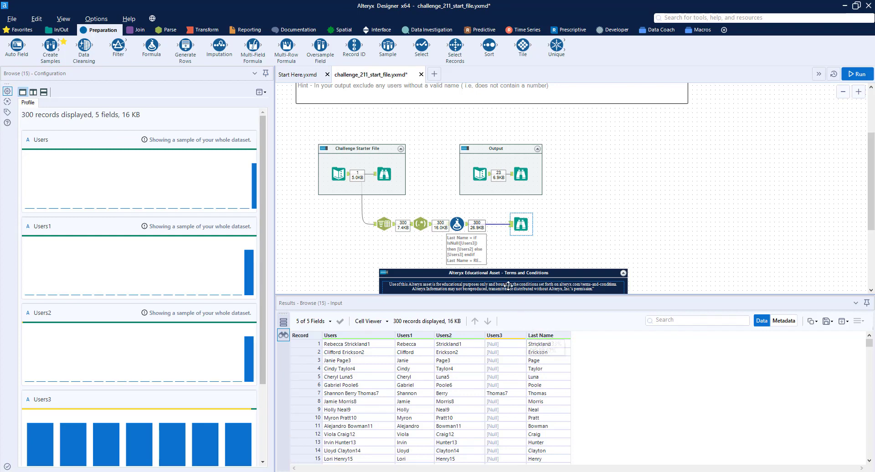
# Add a new output column named Email to the Formula tool
pyautogui.click(468, 225)
pyautogui.click(468, 225)
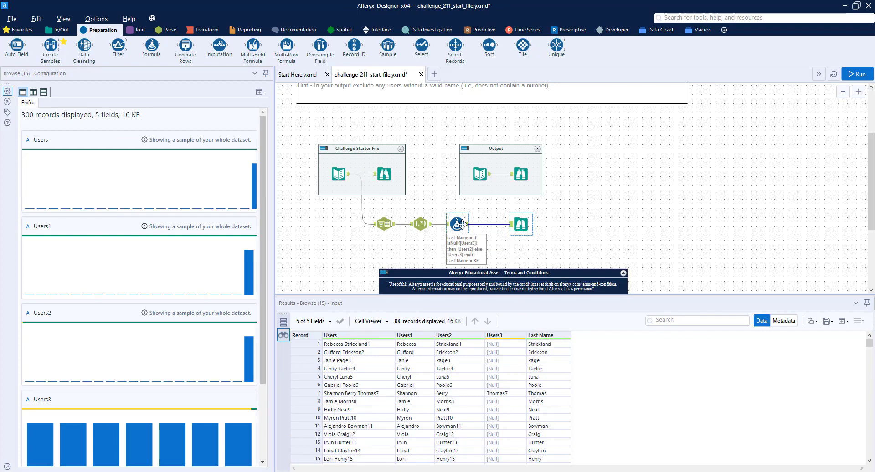
pyautogui.click(24, 176)
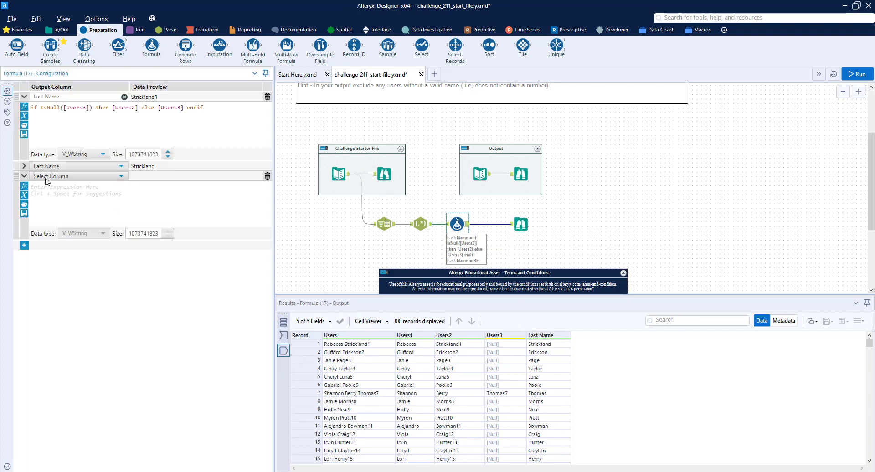
pyautogui.write('Email')
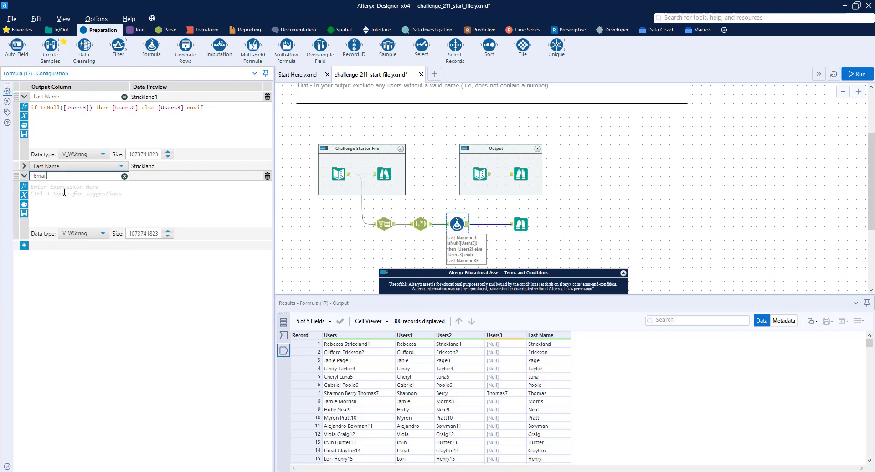
pyautogui.click(64, 193)
# Reread the challenge's email rule and begin the Email expression with Left(Uppercase([Users1]), 1)
pyautogui.scroll(3, 497, 171)
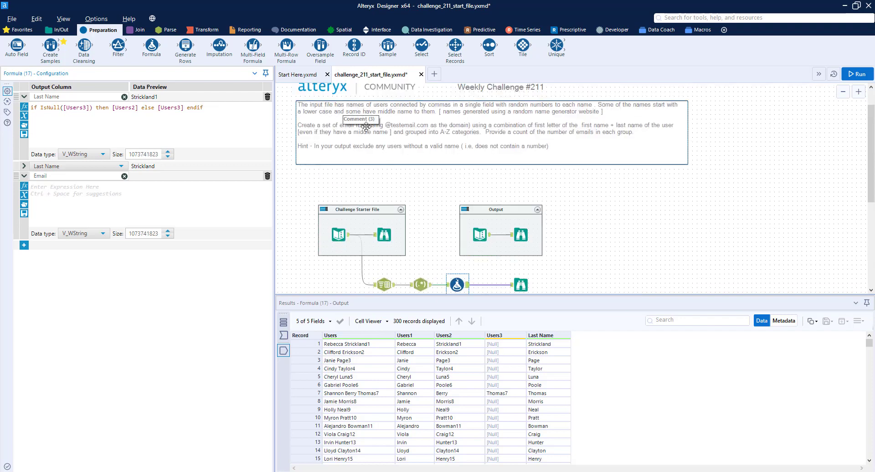
pyautogui.scroll(-2, 362, 127)
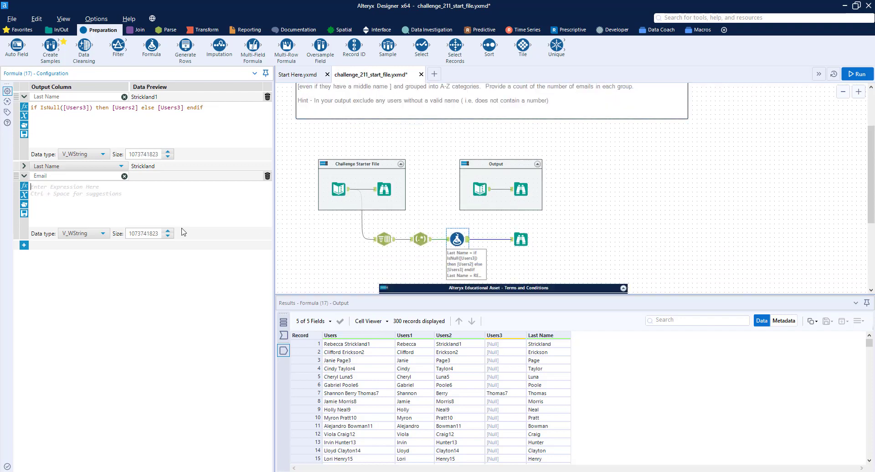
pyautogui.click(97, 188)
pyautogui.write('Left')
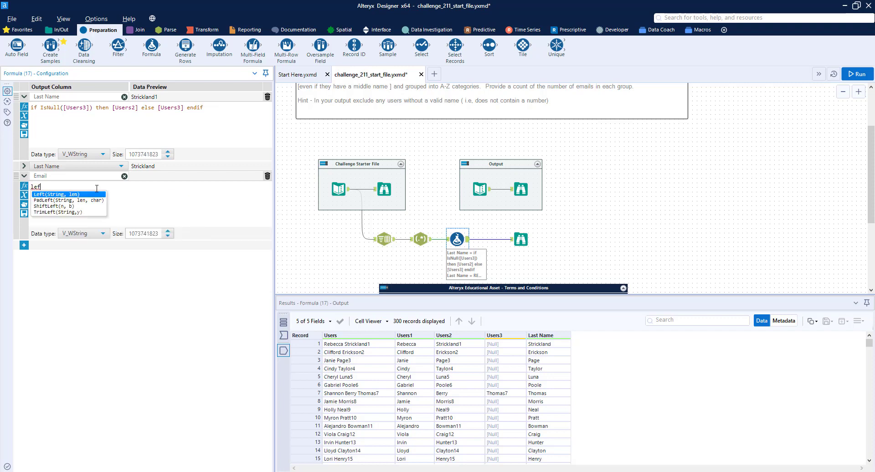
pyautogui.press('Return')
pyautogui.write('up, len)')
pyautogui.press('Return')
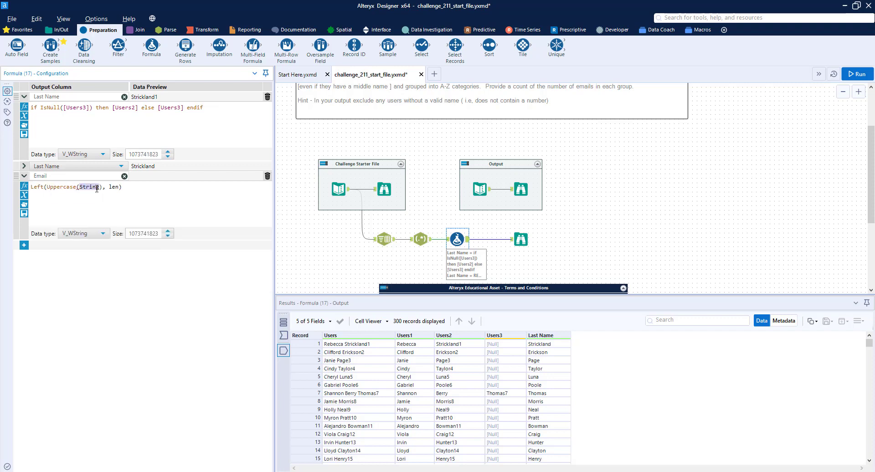
pyautogui.write('[users1')
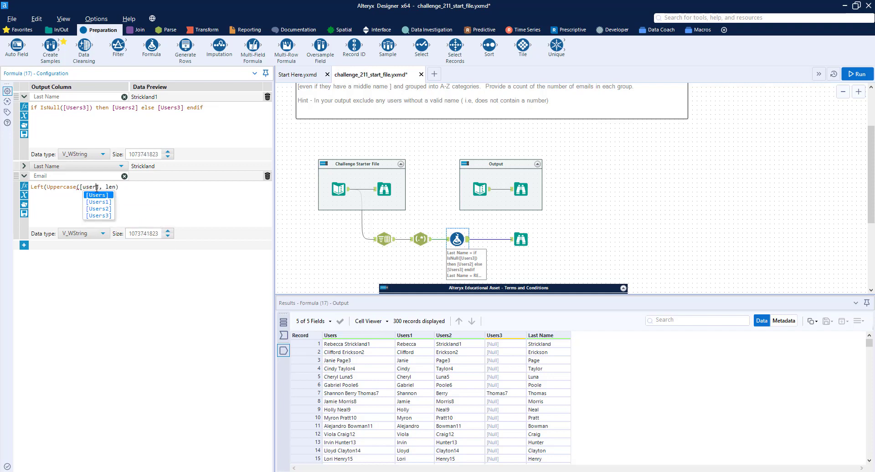
pyautogui.press('Return')
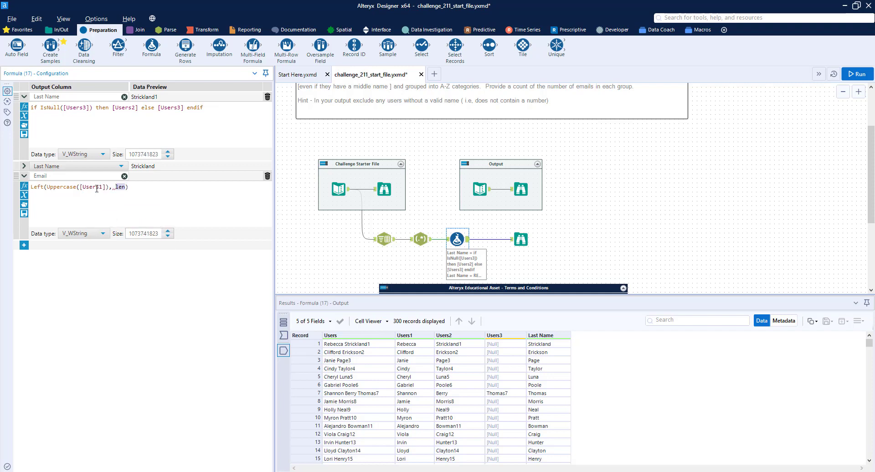
pyautogui.write('1')
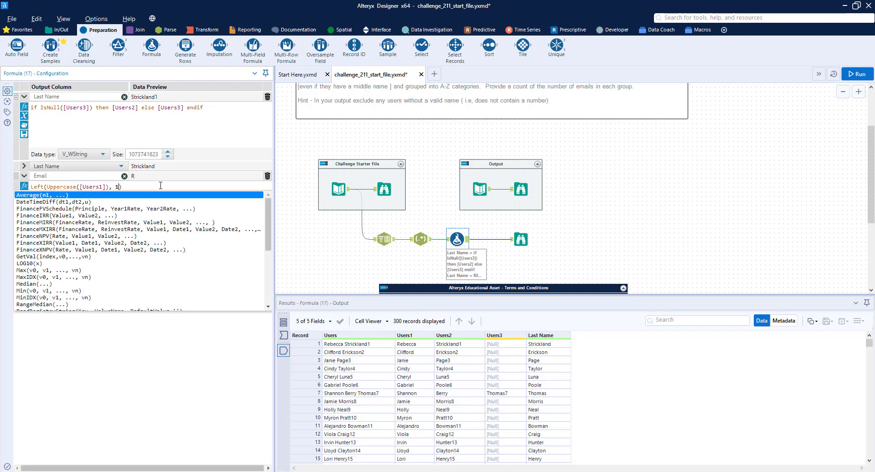
pyautogui.click(160, 186)
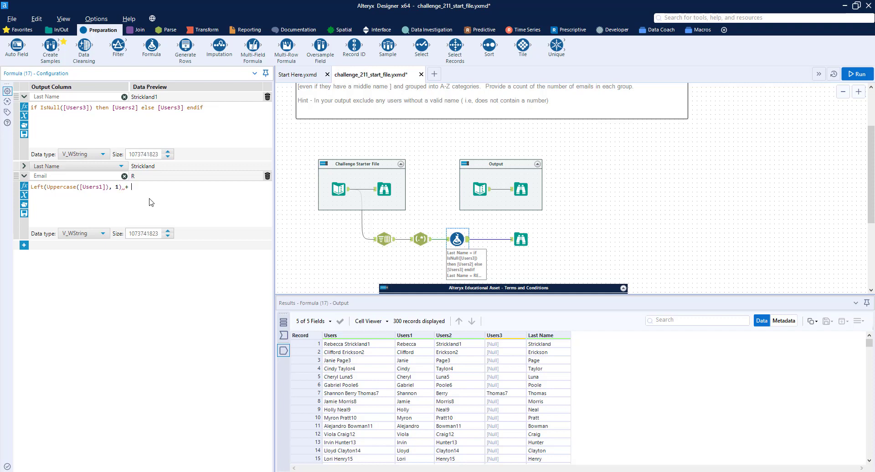
# Append + TitleCase([Last Name]) to the Email expression
pyautogui.write('+ TitleCase(String)')
pyautogui.write('[us')
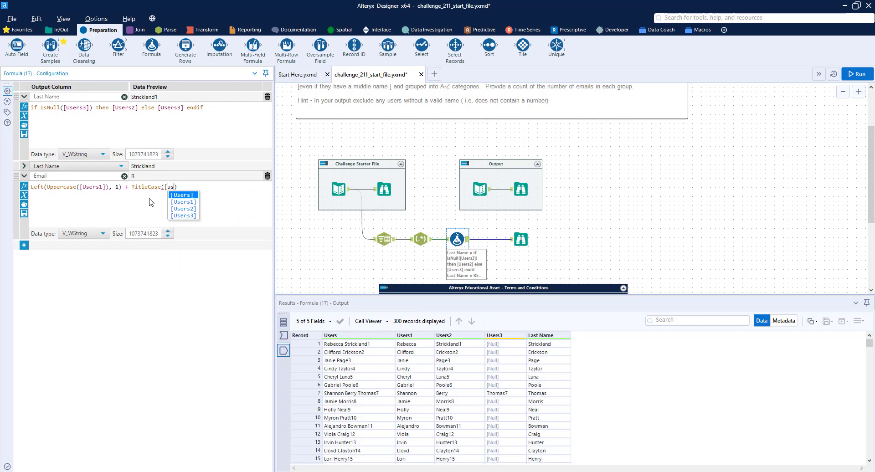
pyautogui.press('BackSpace')
pyautogui.press('BackSpace')
pyautogui.write('la')
pyautogui.press('Return')
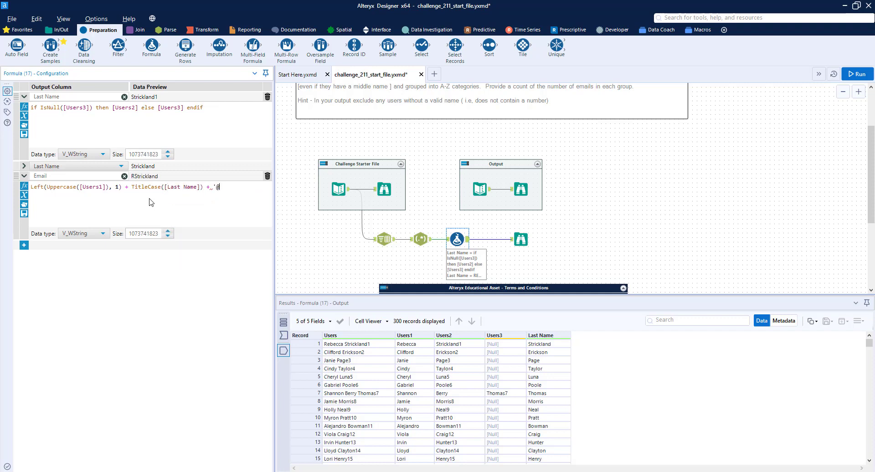
pyautogui.scroll(3, 456, 137)
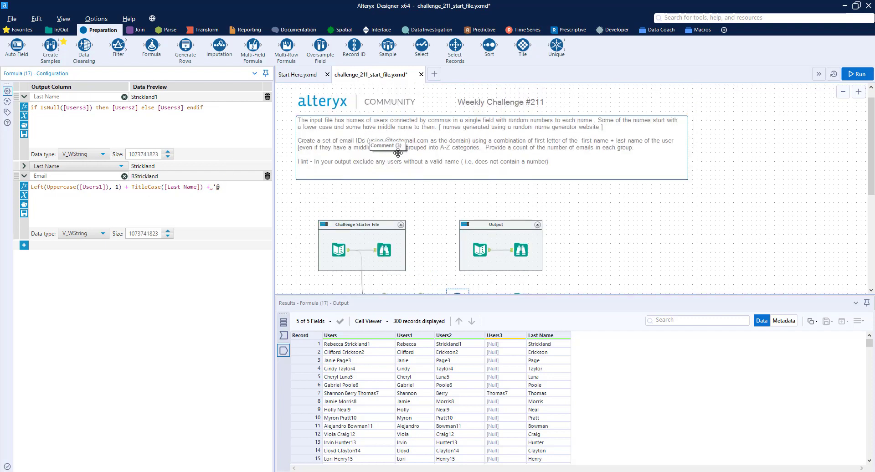
pyautogui.write('test')
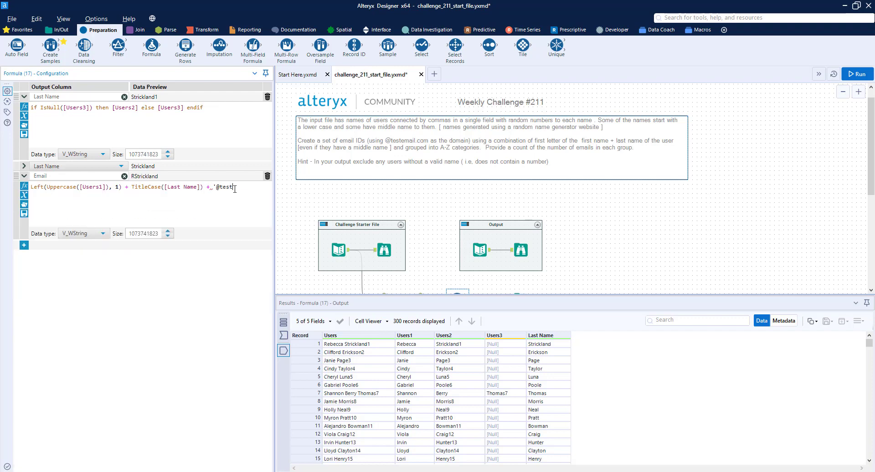
pyautogui.write("email.com'")
pyautogui.hotkey('ctrl', 'r')
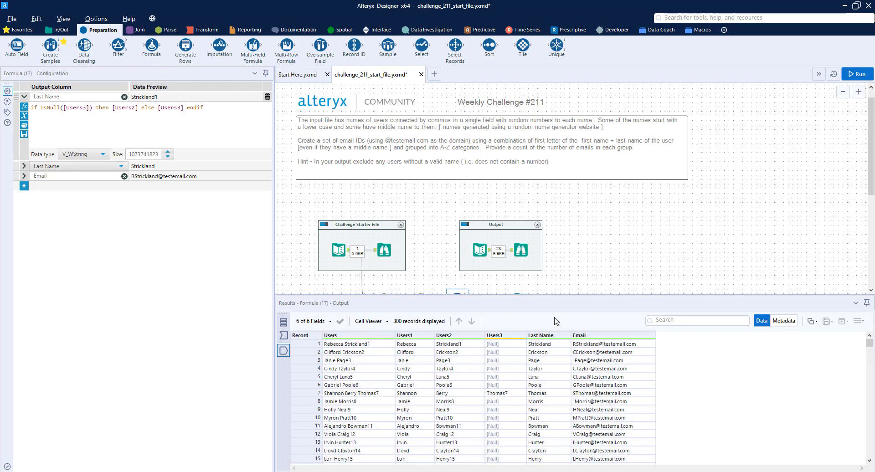
# Check the column names in the expected output and add a new Formula output column named Email_Group
pyautogui.click(525, 248)
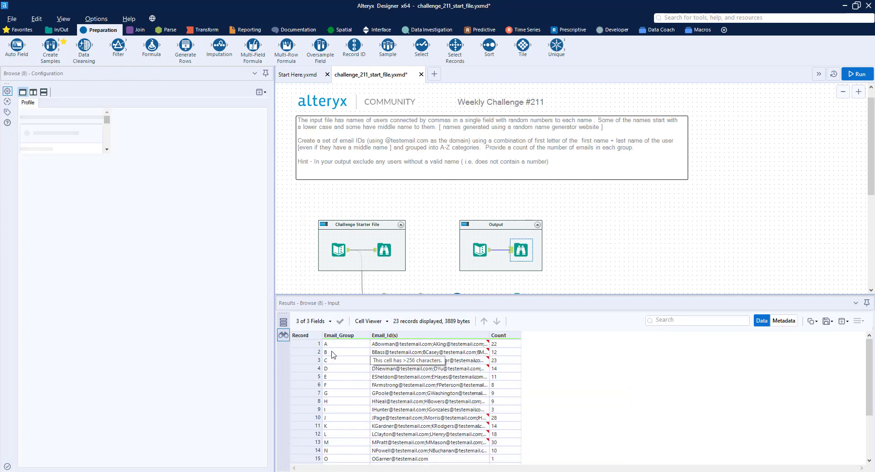
pyautogui.scroll(-2, 453, 270)
pyautogui.click(457, 255)
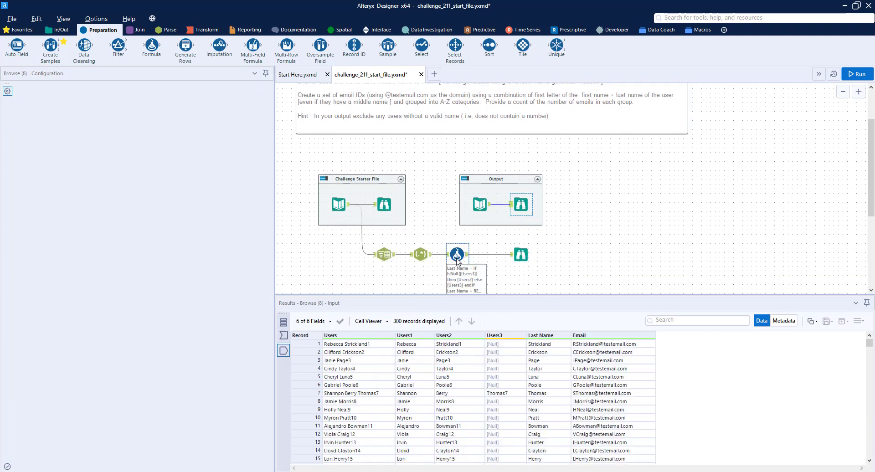
pyautogui.click(24, 186)
pyautogui.click(32, 187)
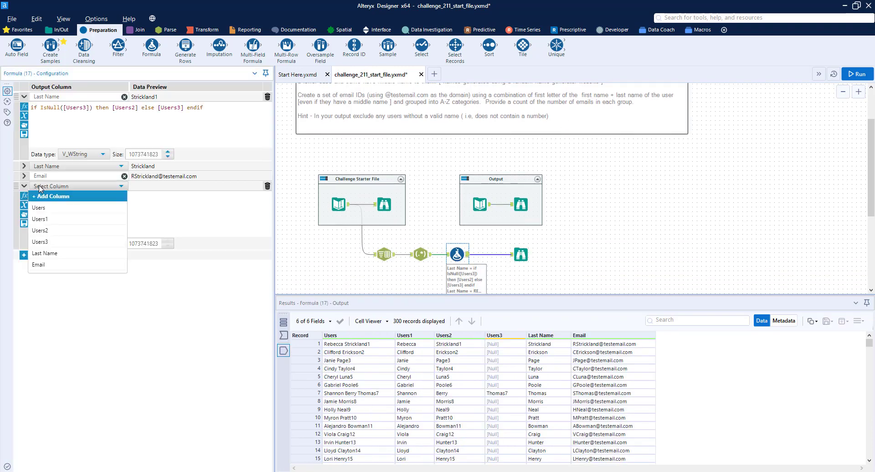
pyautogui.click(48, 195)
pyautogui.write('Email_Group')
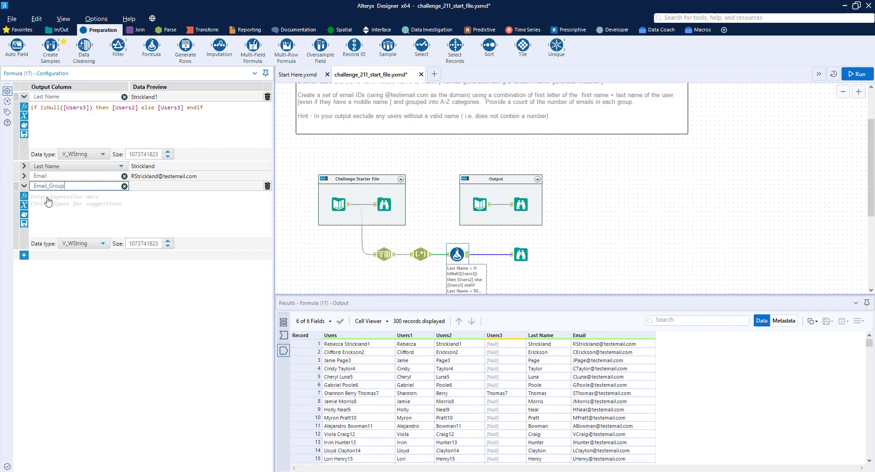
# Set the Email_Group expression to Left(Uppercase([Users1]), 1)
pyautogui.click(48, 197)
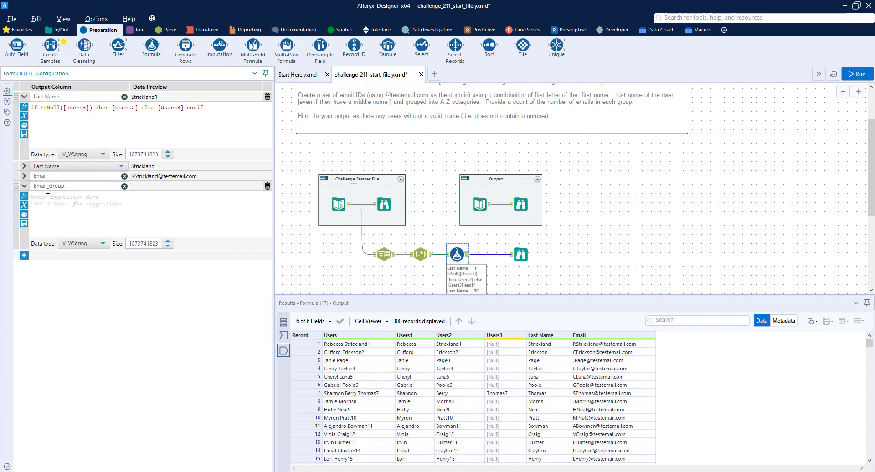
pyautogui.write('Left')
pyautogui.press('Return')
pyautogui.write('[ema')
pyautogui.press('Tab')
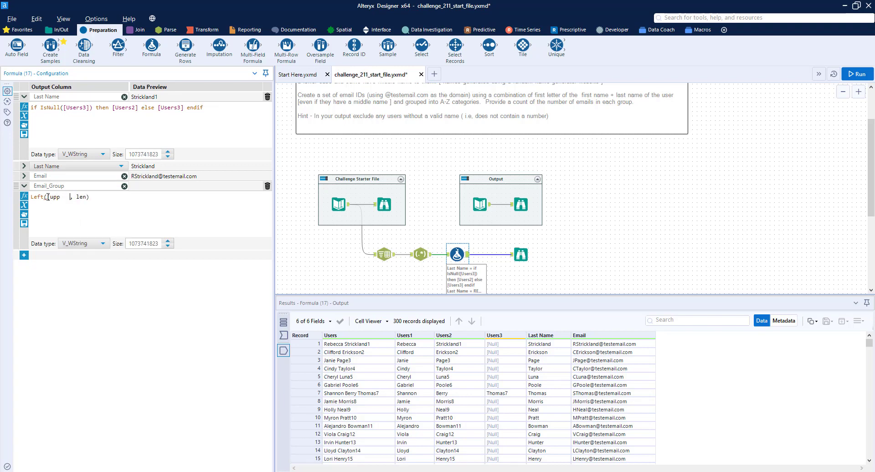
pyautogui.press('BackSpace')
pyautogui.press('BackSpace')
pyautogui.press('BackSpace')
pyautogui.press('BackSpace')
pyautogui.press('BackSpace')
pyautogui.press('BackSpace')
pyautogui.write('(upp')
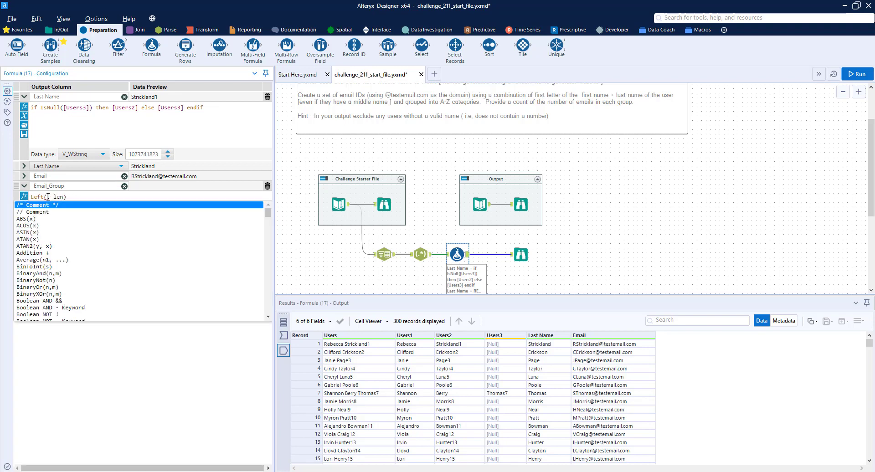
pyautogui.press('Return')
pyautogui.write('[')
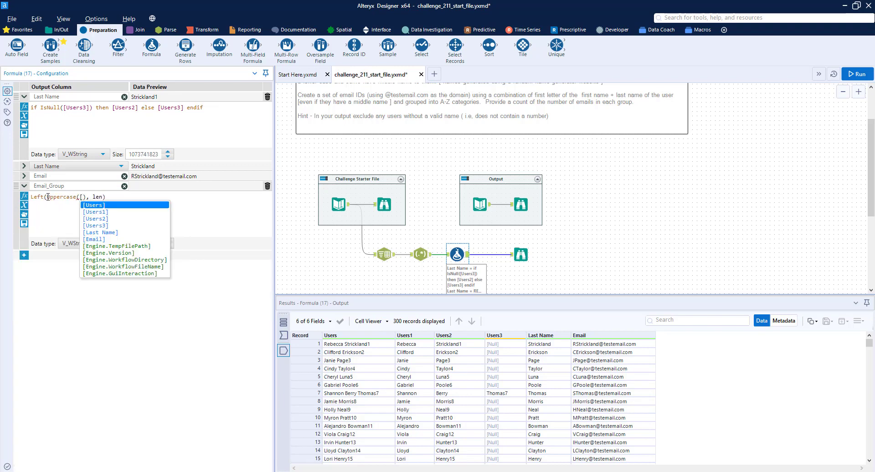
pyautogui.write('Users1]), ')
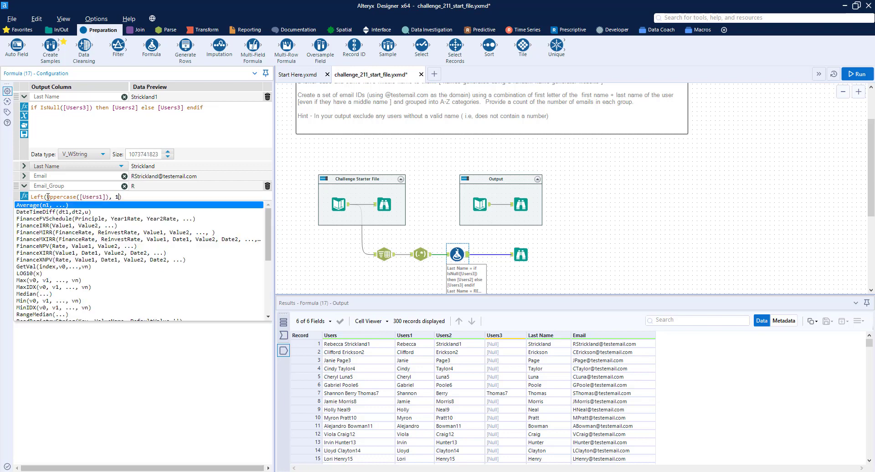
# Finish the Left function in the Email_Group expression with a length of 1 and run the workflow
pyautogui.write('1')
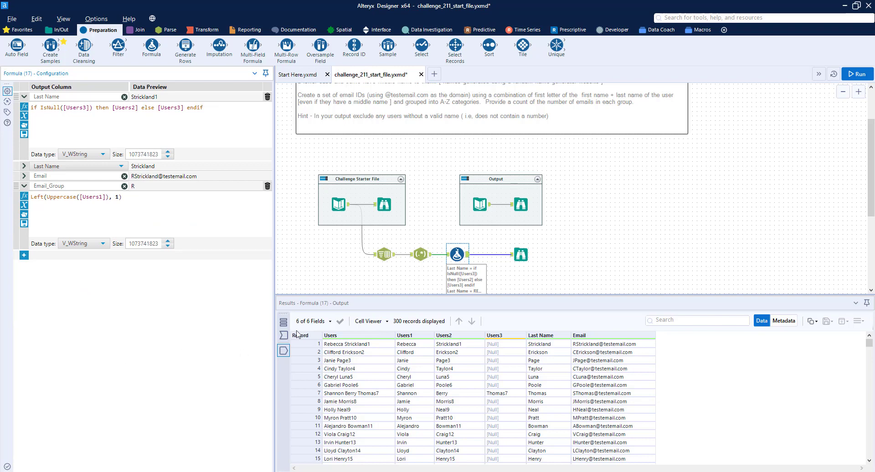
pyautogui.hotkey('ctrl', 'r')
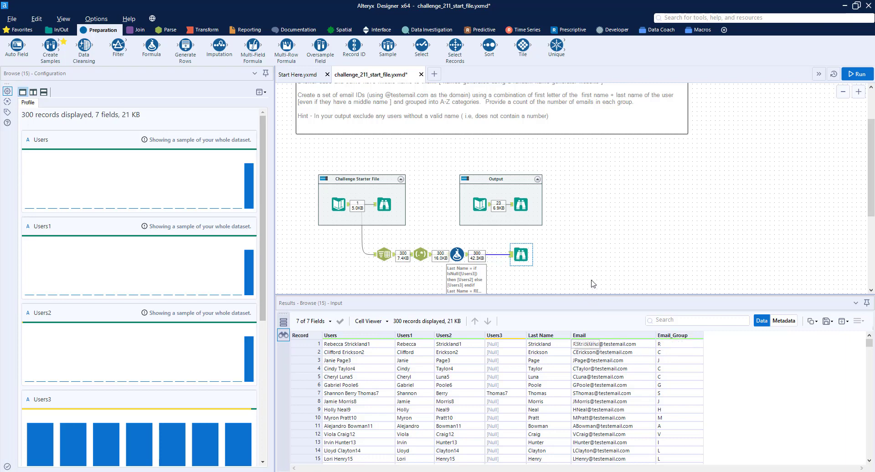
# Reread the challenge hint about invalid names and add a new Formula output column named Valid Name
pyautogui.scroll(3, 587, 172)
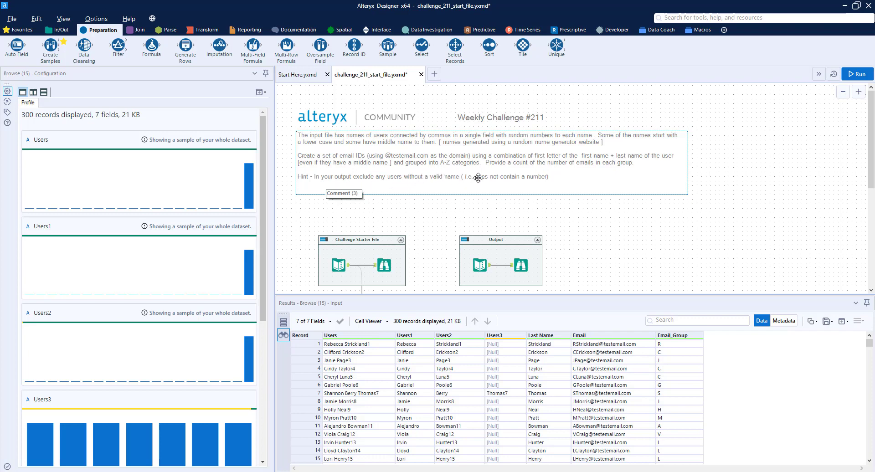
pyautogui.scroll(-2, 506, 264)
pyautogui.click(458, 270)
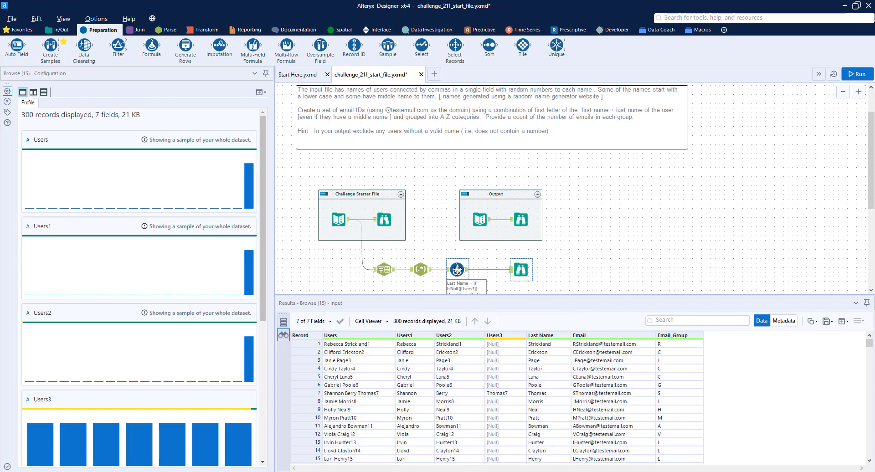
pyautogui.click(24, 197)
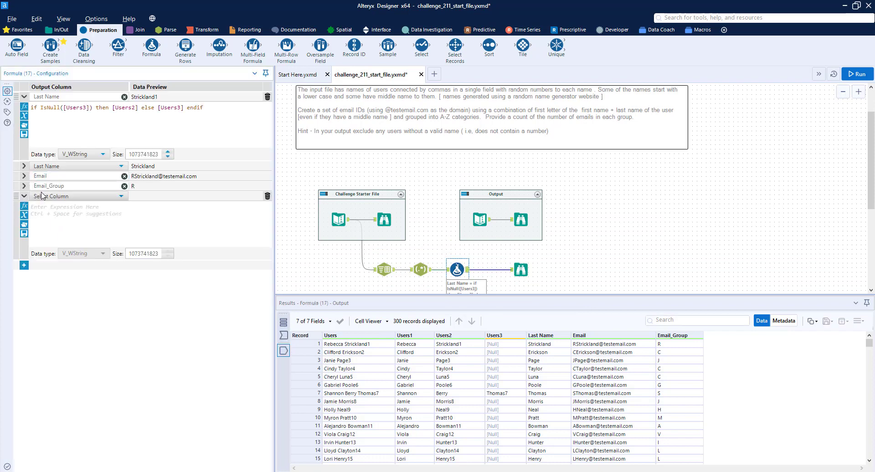
pyautogui.write('Valid Name')
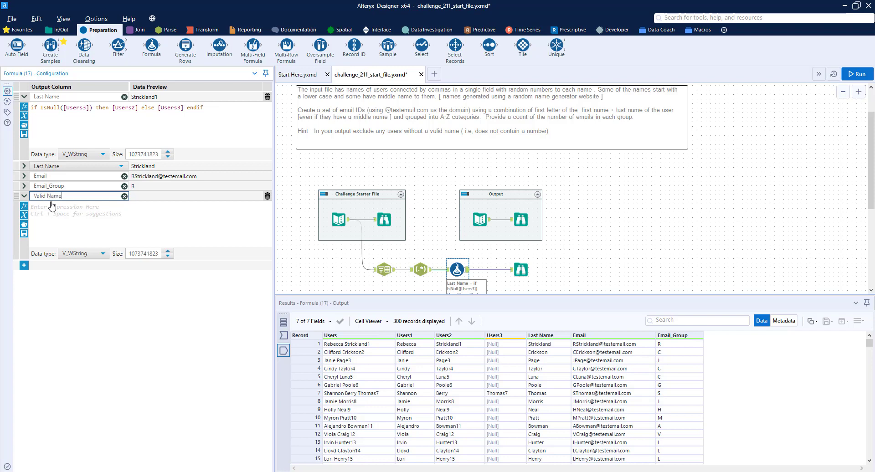
pyautogui.click(49, 206)
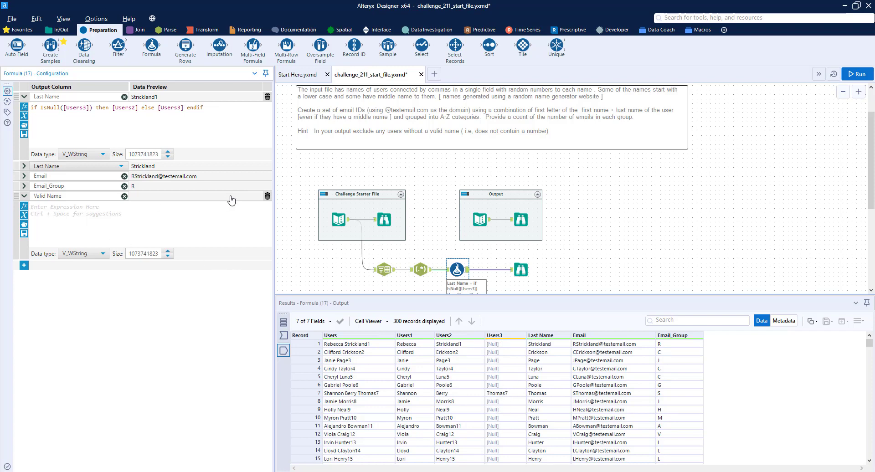
# Start the Valid Name expression with the condition if IsNull([Users3]) then, followed by an indented new line
pyautogui.write('if IsNull(v')
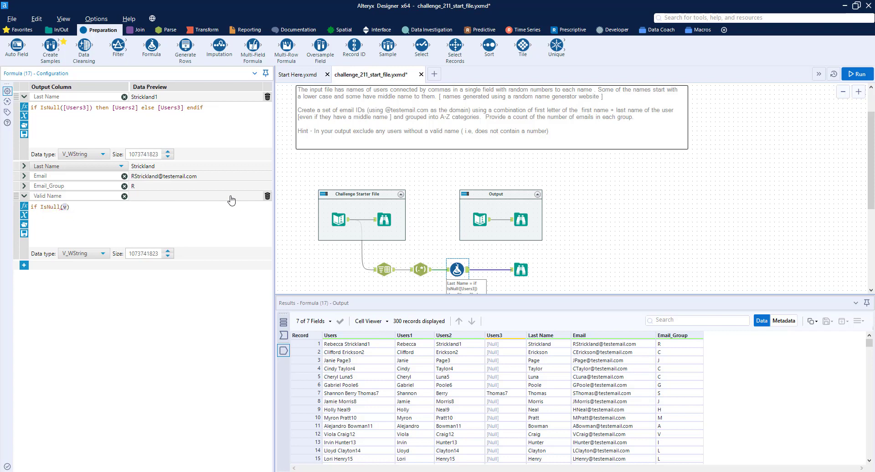
pyautogui.press('BackSpace')
pyautogui.write('[users')
pyautogui.press('Down')
pyautogui.press('Down')
pyautogui.press('Down')
pyautogui.press('Return')
pyautogui.write('then     ')
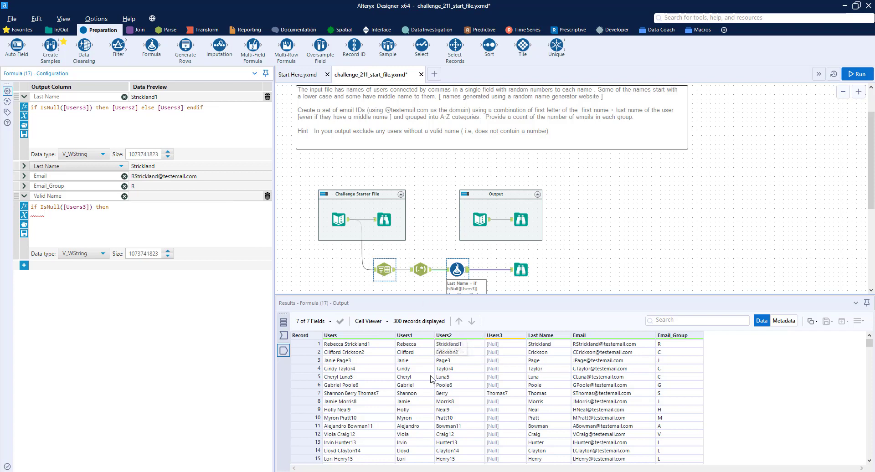
# Add REGEX_Match([Users2], ".*?[0-9]+") as the then result of the Valid Name expression
pyautogui.write('reg')
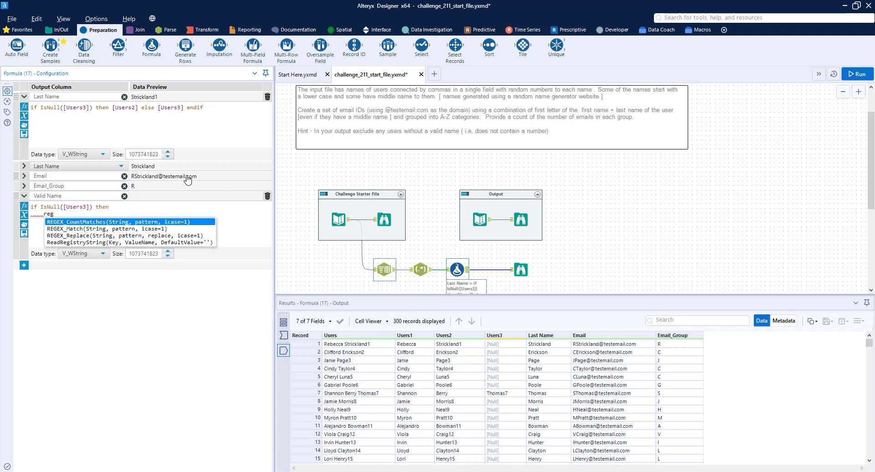
pyautogui.press('Down')
pyautogui.press('Return')
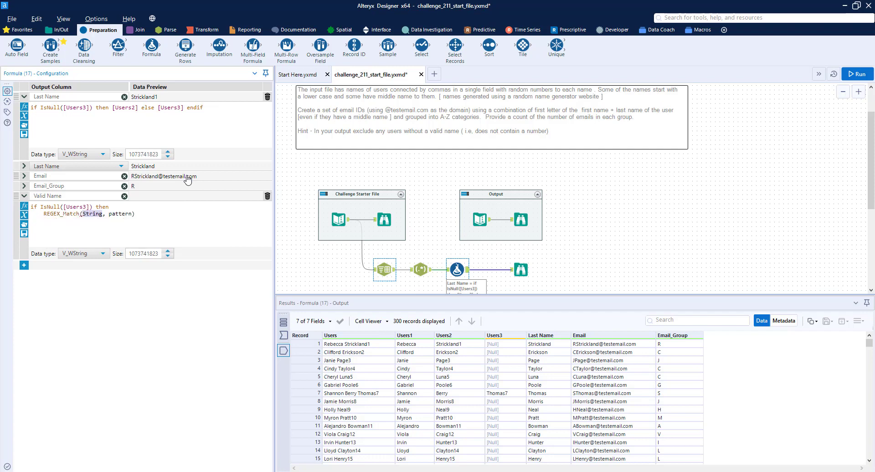
pyautogui.write('[use')
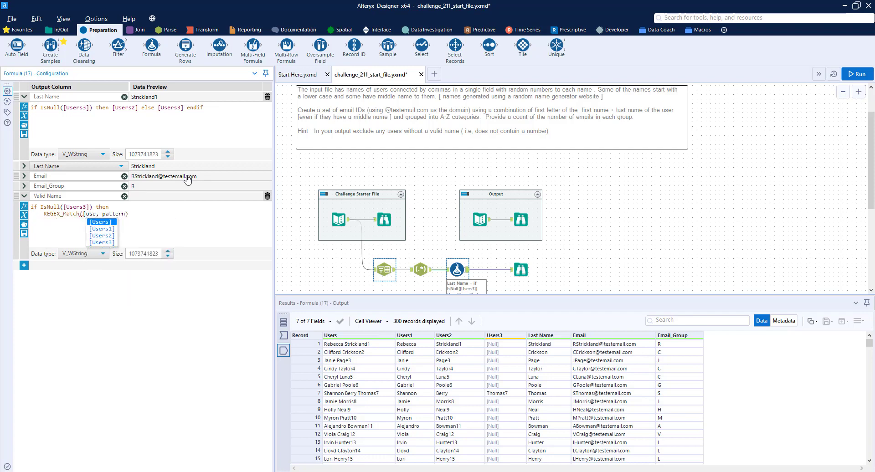
pyautogui.press('Down')
pyautogui.press('Down')
pyautogui.press('Return')
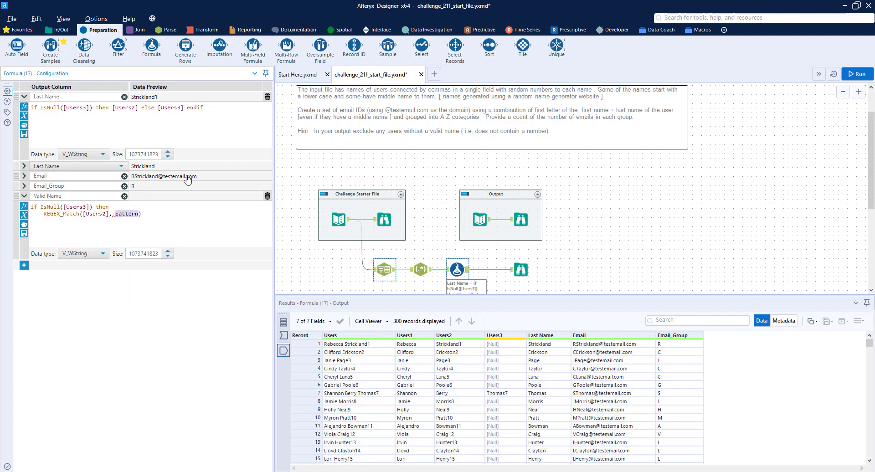
pyautogui.write('"')
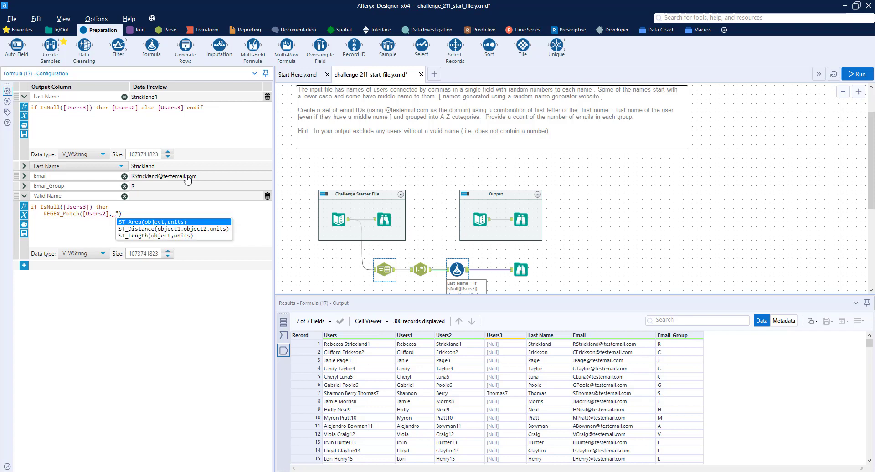
pyautogui.write('[0-')
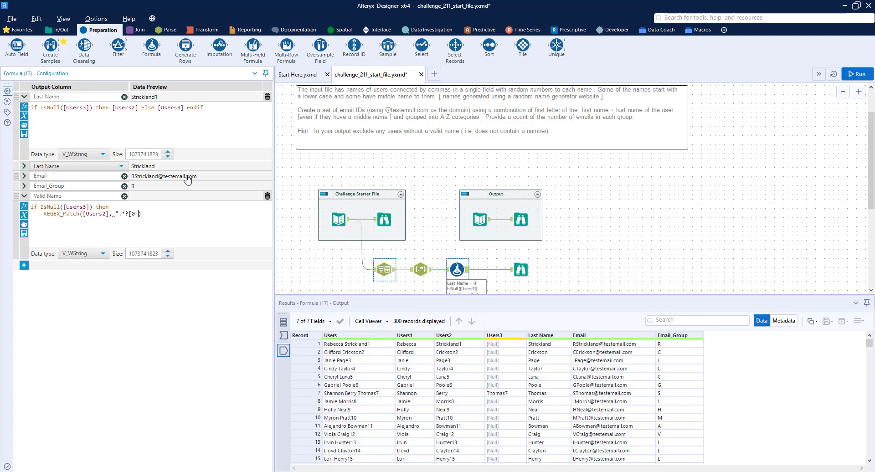
pyautogui.write('"')
# Begin an else branch on a new line of the Valid Name expression
pyautogui.hotkey('shift', 'Left')
pyautogui.hotkey('shift', 'Left')
pyautogui.hotkey('shift', 'Left')
pyautogui.hotkey('shift', 'Left')
pyautogui.hotkey('shift', 'Left')
pyautogui.hotkey('shift', 'Left')
pyautogui.hotkey('shift', 'Left')
pyautogui.hotkey('shift', 'Left')
pyautogui.hotkey('shift', 'Left')
pyautogui.press('End')
pyautogui.write('DateTimeLastOfMonth()')
pyautogui.press('Tab')
pyautogui.hotkey('shift', 'Home')
pyautogui.press('BackSpace')
# Add REGEX_Match([Users3], ".*?[0-9]+") as the else result and close the Valid Name expression with endif
pyautogui.write('rege')
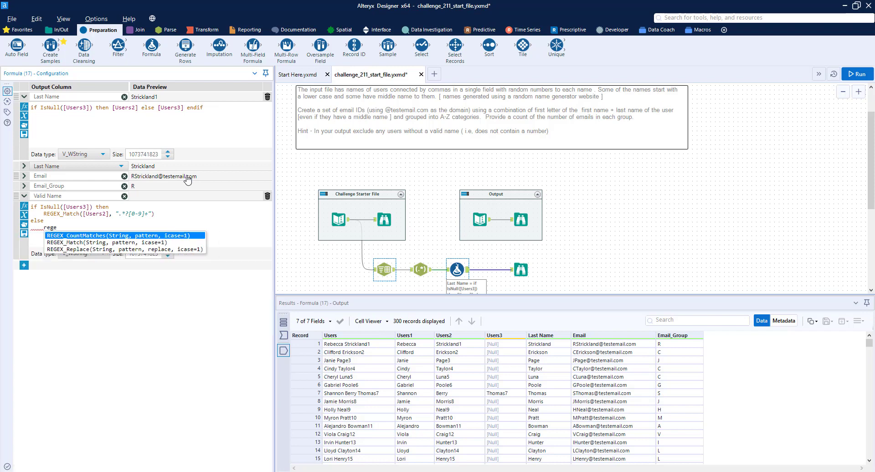
pyautogui.press('Down')
pyautogui.press('Tab')
pyautogui.write('[users')
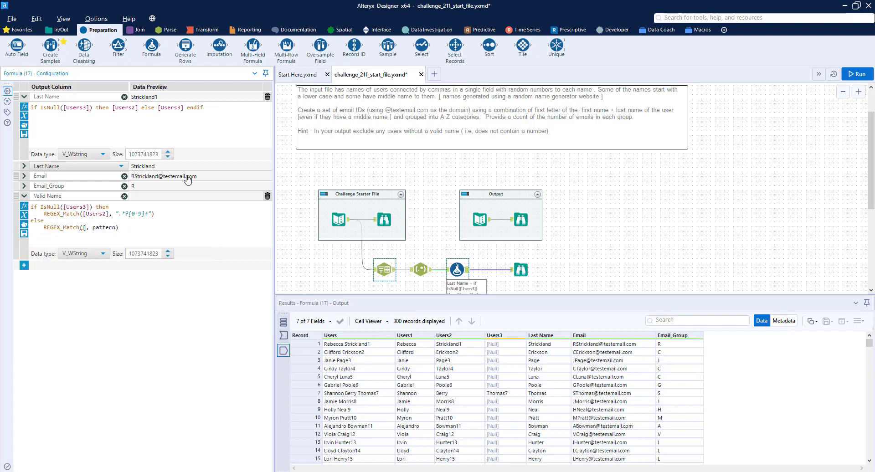
pyautogui.press('Down')
pyautogui.press('Tab')
pyautogui.write('".*?[0-9]+"')
pyautogui.write('endif')
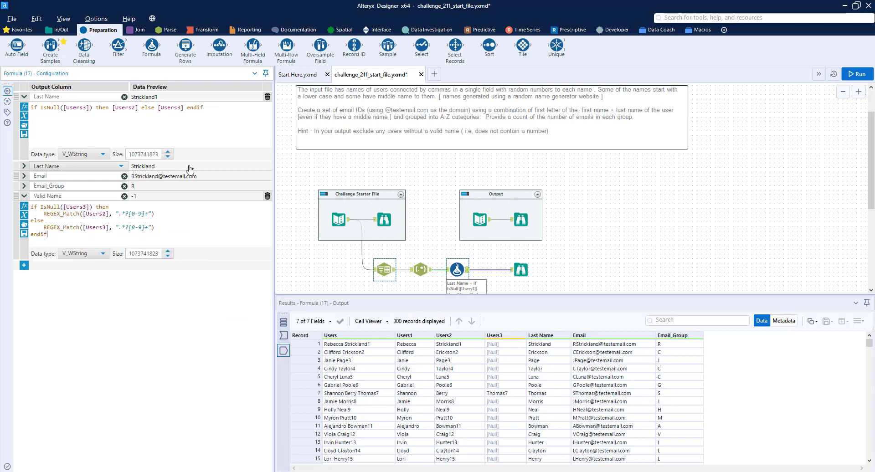
# Run the workflow and examine the Valid Name column in the Browse results for records without a valid name
pyautogui.hotkey('ctrl', 'r')
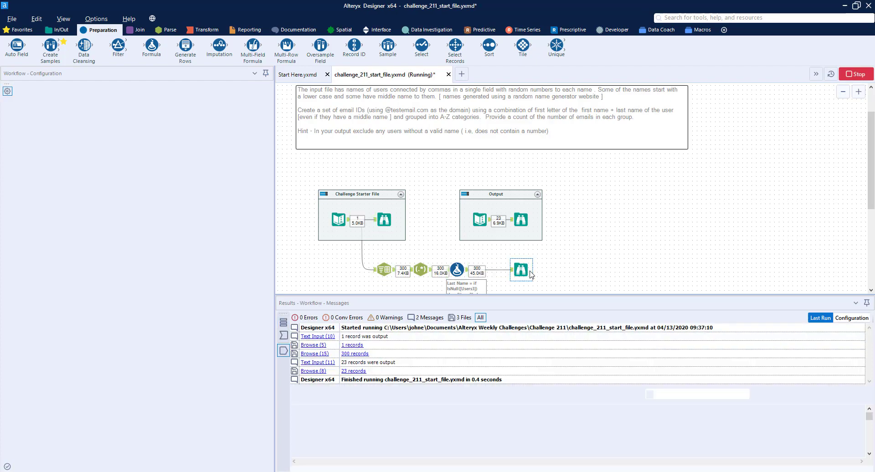
pyautogui.click(521, 270)
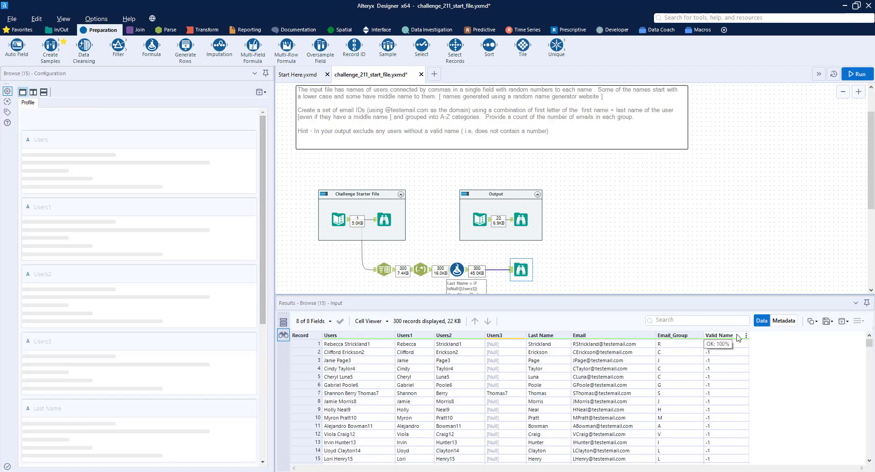
pyautogui.scroll(-7, 741, 360)
pyautogui.scroll(-20, 741, 370)
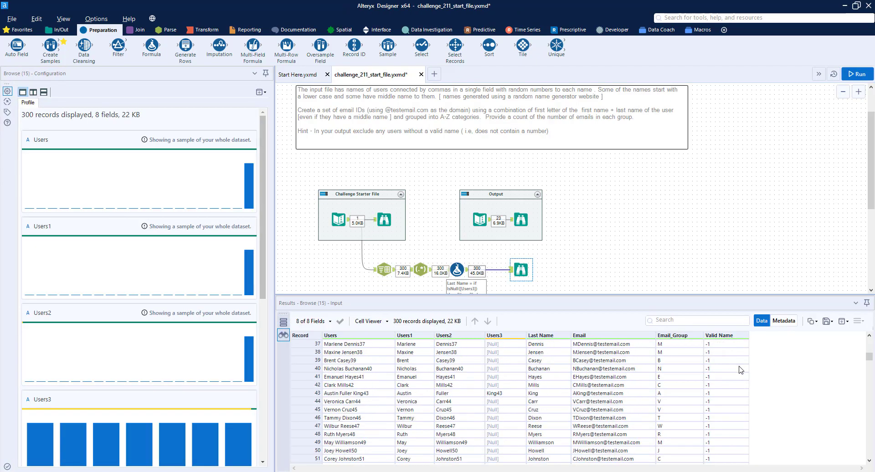
pyautogui.scroll(-20, 741, 370)
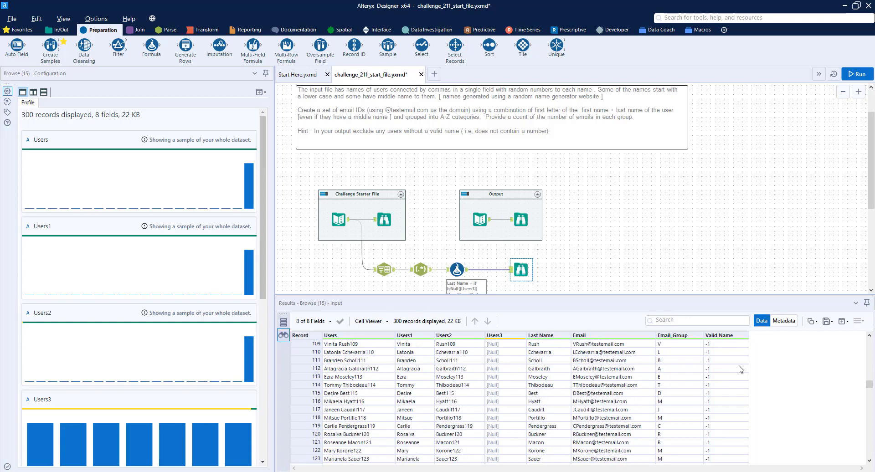
pyautogui.scroll(-20, 740, 370)
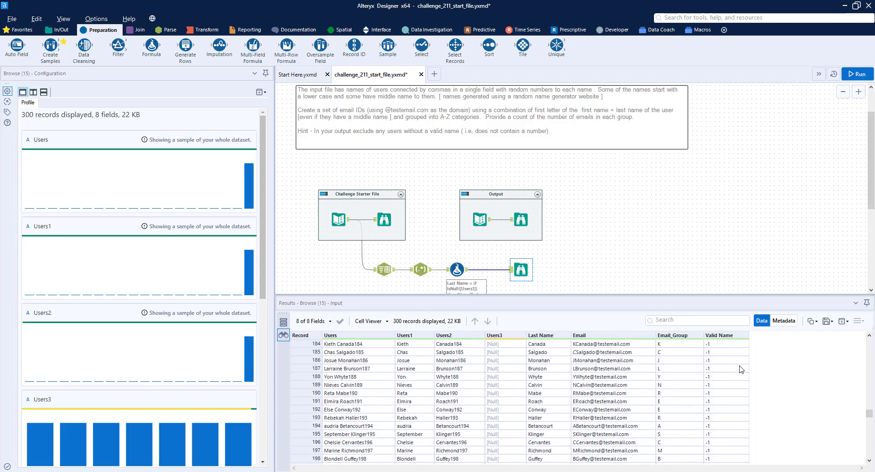
pyautogui.scroll(-9, 742, 368)
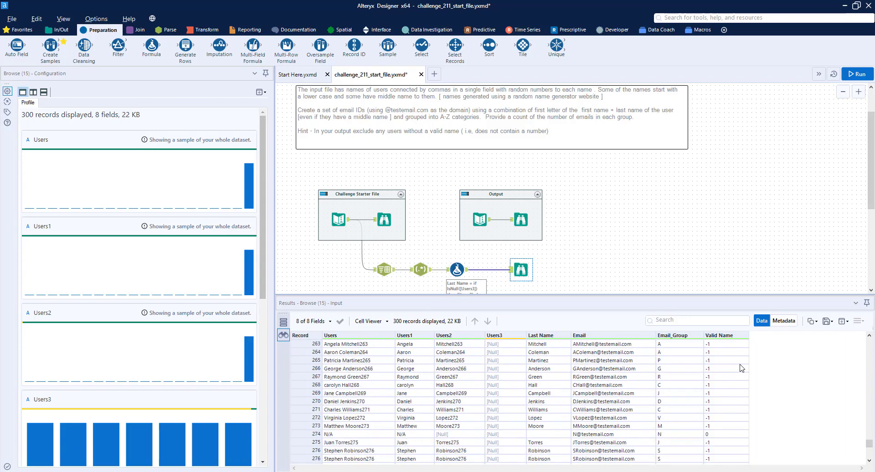
pyautogui.click(735, 395)
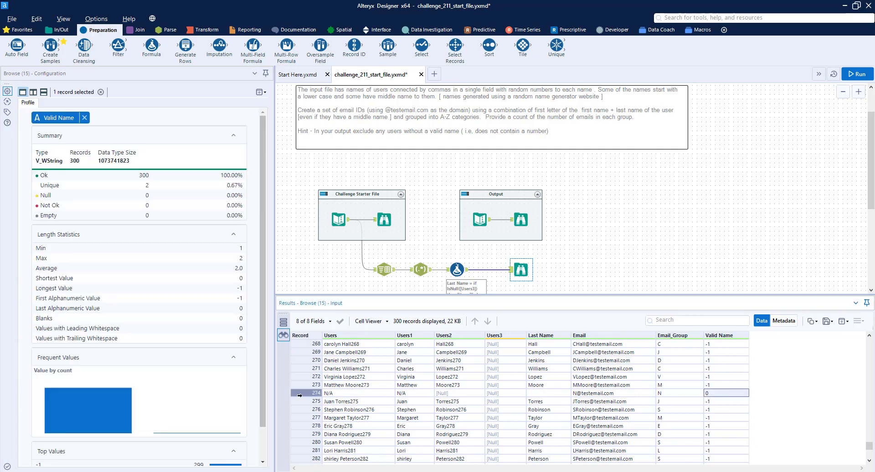
pyautogui.click(301, 394)
pyautogui.scroll(3, 593, 402)
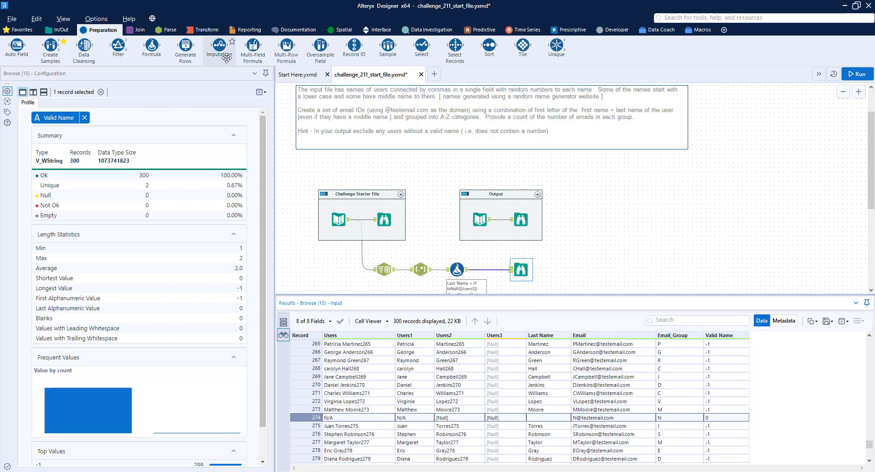
# Insert a Filter tool after the Formula tool with the basic filter Valid Name Equals -1 and run the workflow
pyautogui.moveTo(138, 49); pyautogui.dragTo(489, 270)
pyautogui.click(36, 124)
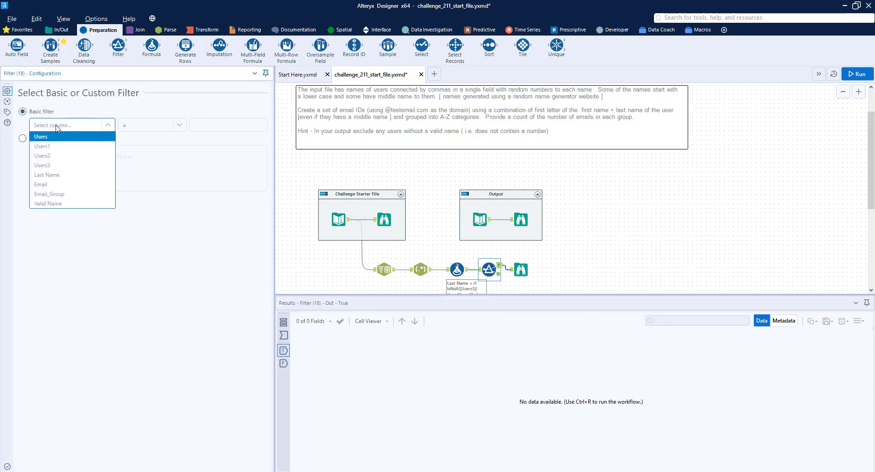
pyautogui.click(77, 204)
pyautogui.click(208, 121)
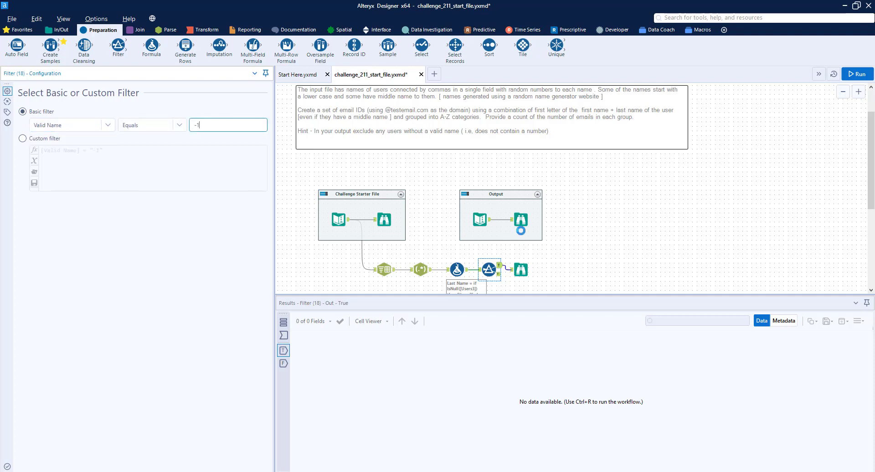
pyautogui.hotkey('ctrl', 'r')
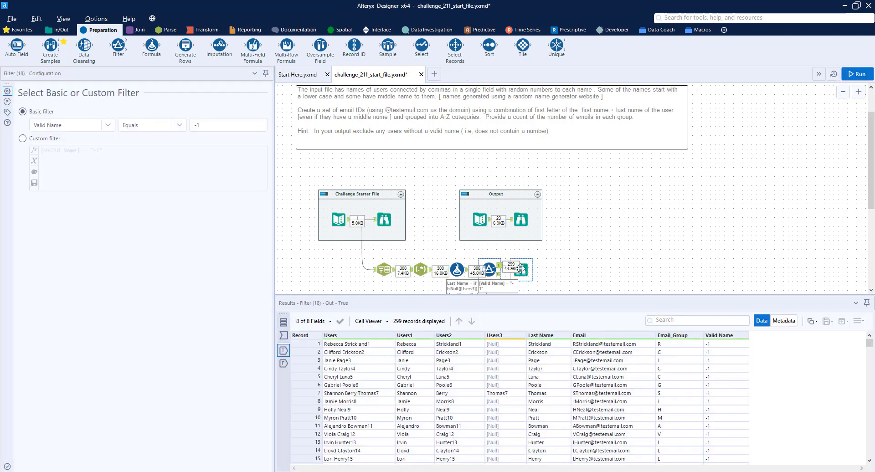
# Move the Browse tool further along the canvas and insert a Summarize tool between it and the Filter's True output
pyautogui.moveTo(492, 270); pyautogui.dragTo(574, 273)
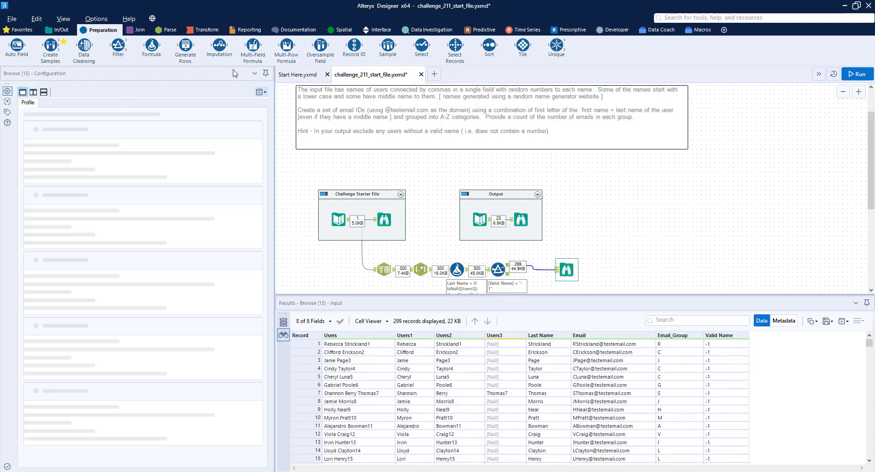
pyautogui.click(204, 30)
pyautogui.moveTo(152, 46); pyautogui.dragTo(540, 270)
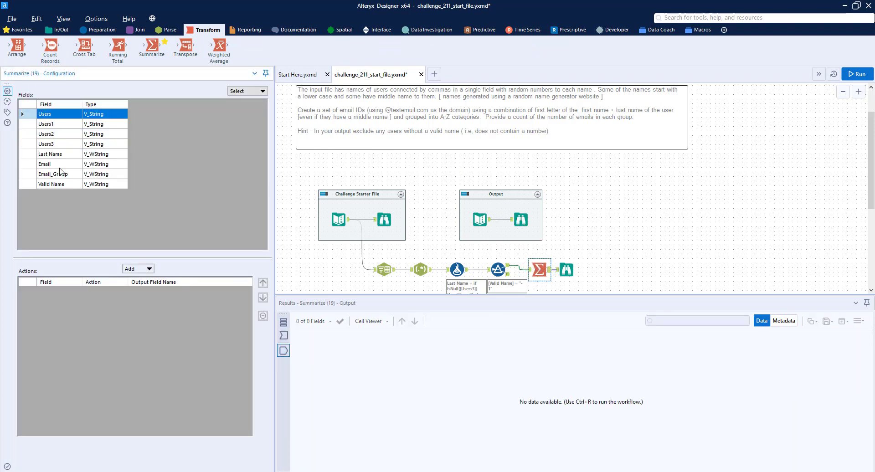
# Add a Group By action on the Email_Group field in the Summarize tool
pyautogui.click(63, 174)
pyautogui.click(138, 269)
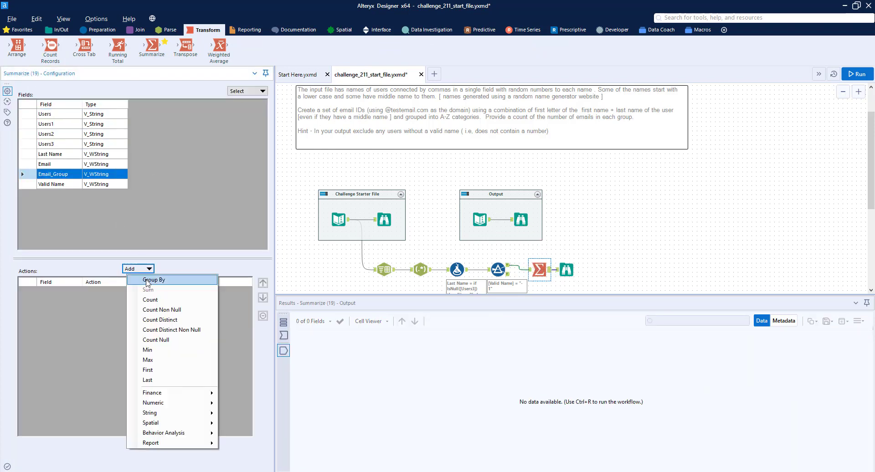
pyautogui.click(137, 275)
# Add a Concatenate action on the Email field with a semicolon separator, checking the expected output's email list for the format
pyautogui.click(61, 164)
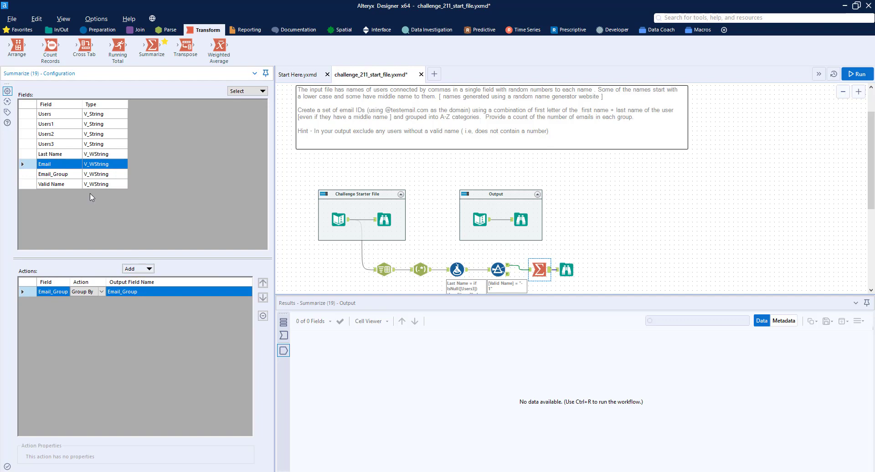
pyautogui.click(147, 273)
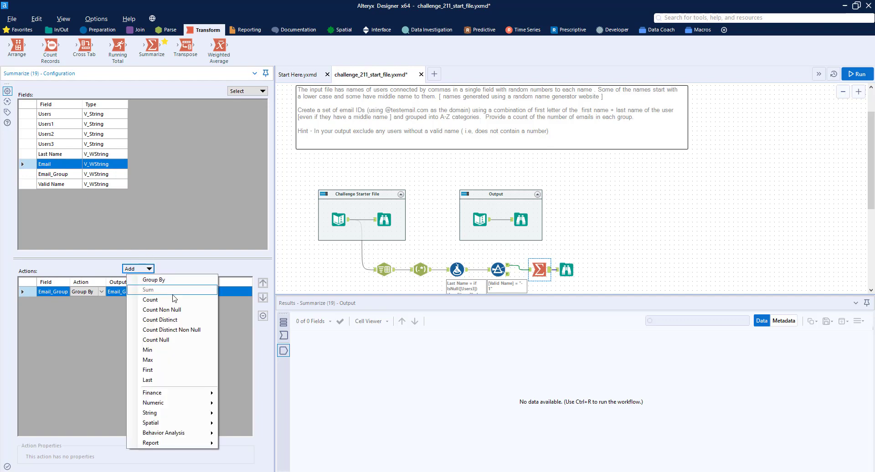
pyautogui.moveTo(150, 412)
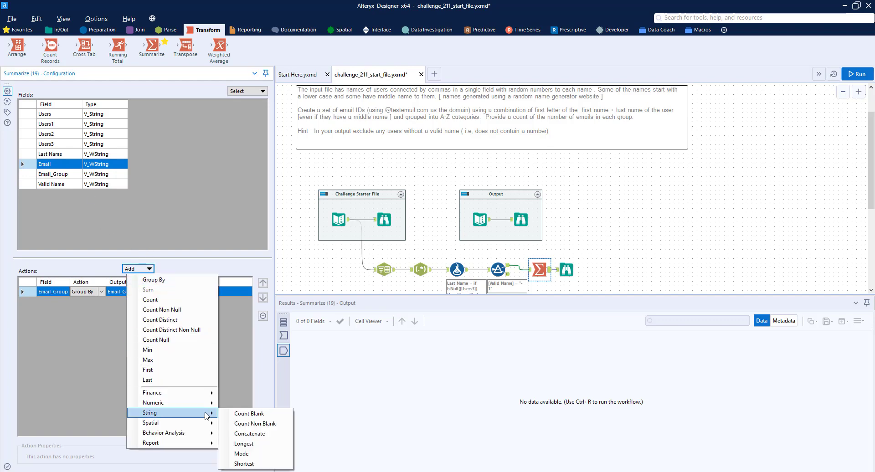
pyautogui.click(250, 434)
pyautogui.click(522, 218)
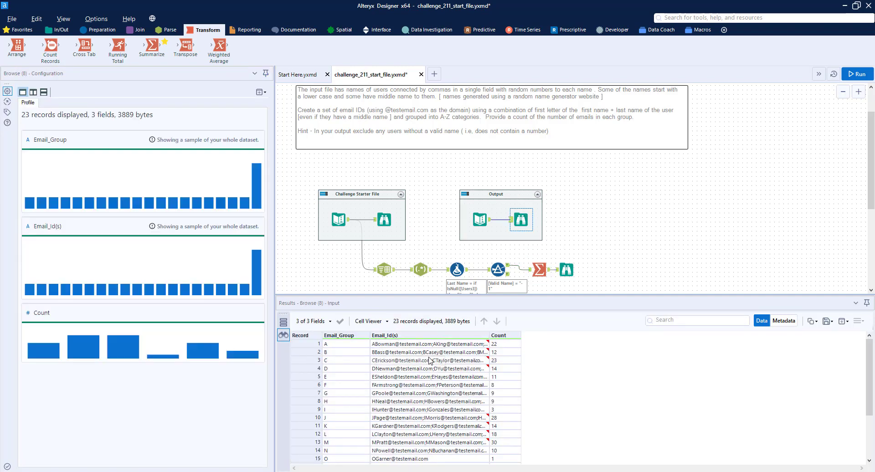
pyautogui.click(540, 270)
pyautogui.click(65, 303)
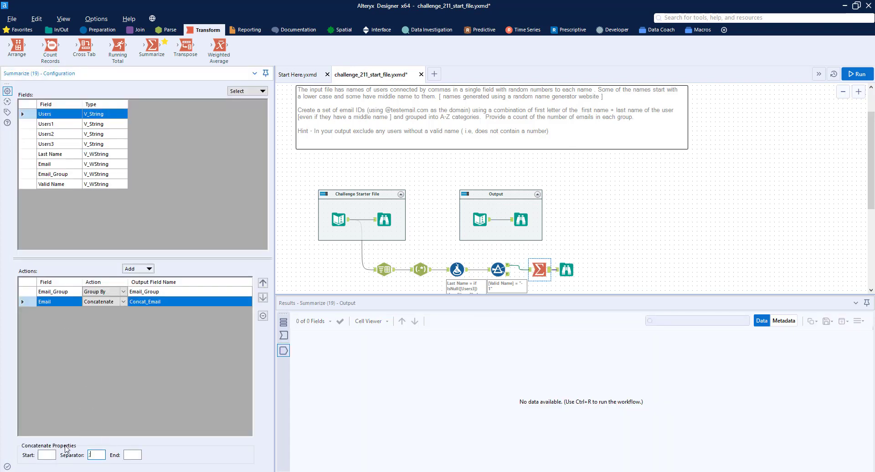
# Add a Count action on the Email field in the Summarize tool
pyautogui.click(59, 165)
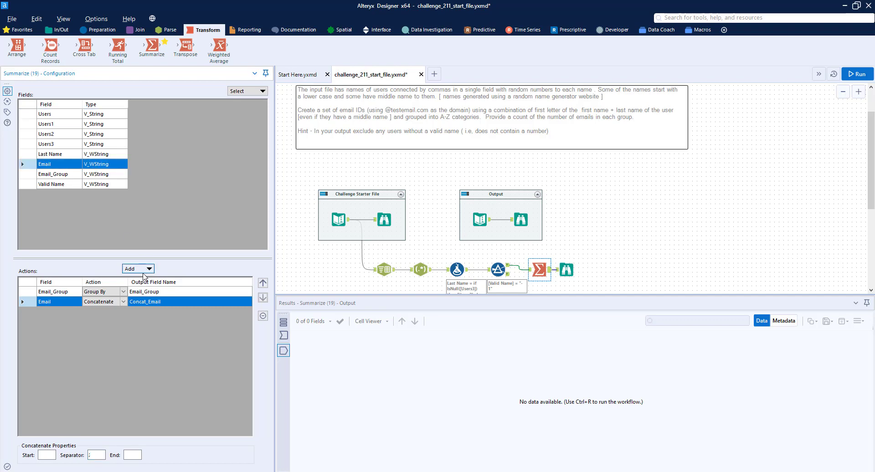
pyautogui.click(145, 269)
pyautogui.click(153, 299)
# Rename the concatenated output field to Email and run the workflow
pyautogui.click(169, 301)
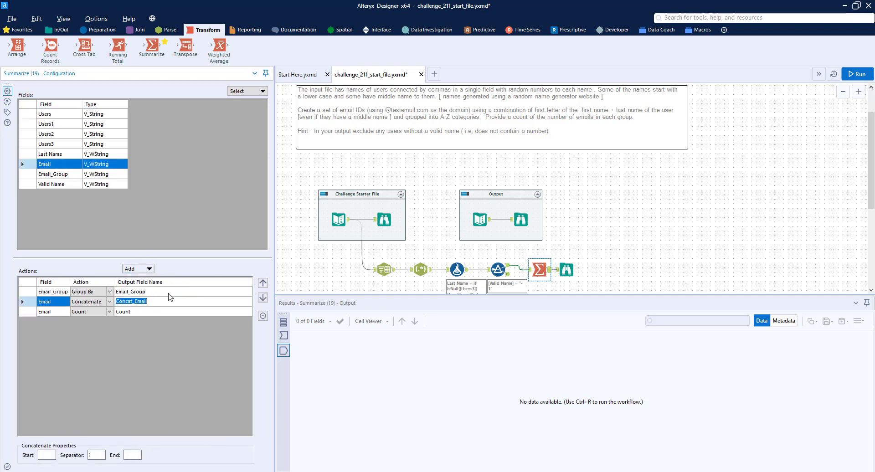
pyautogui.write('Em')
pyautogui.hotkey('ctrl', 'r')
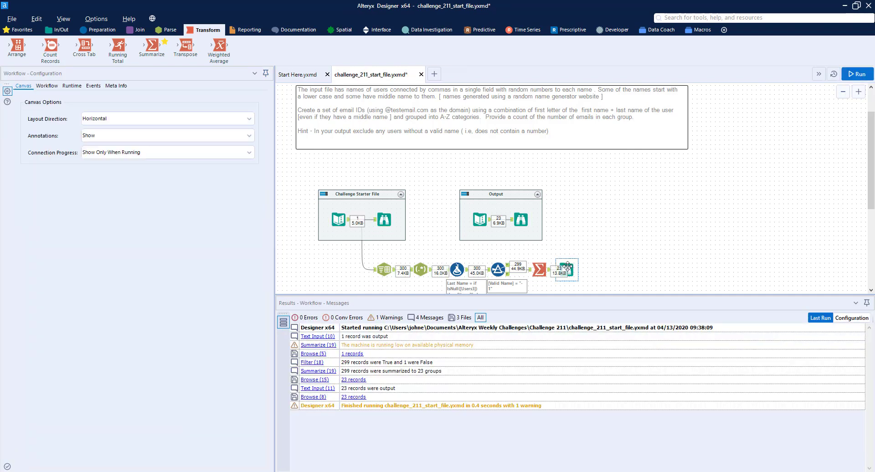
# Compare the workflow's Browse results with the expected output's groups, email lists and counts down to the last records
pyautogui.click(567, 269)
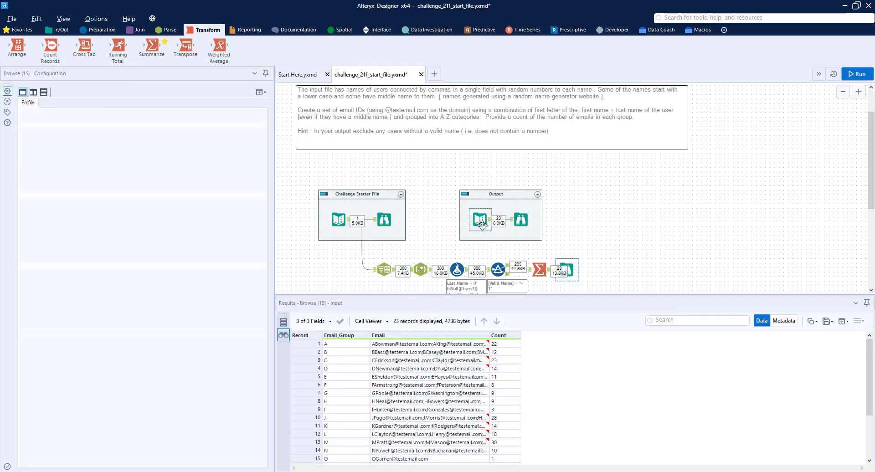
pyautogui.click(529, 226)
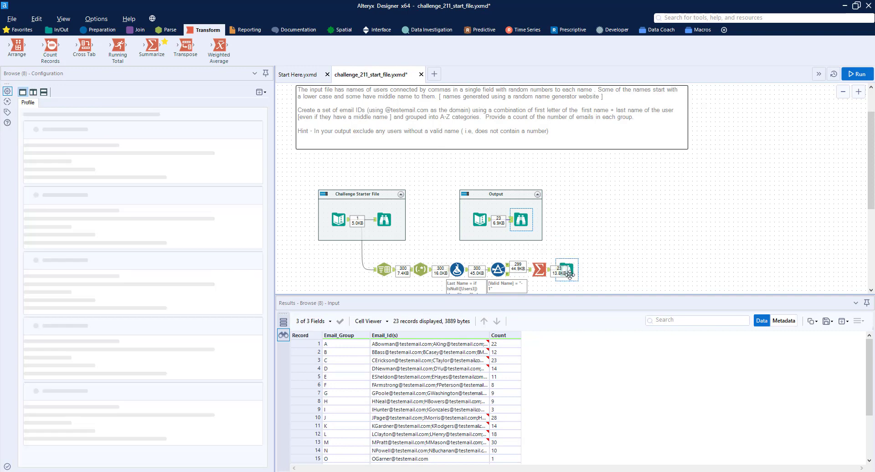
pyautogui.click(570, 274)
pyautogui.click(525, 220)
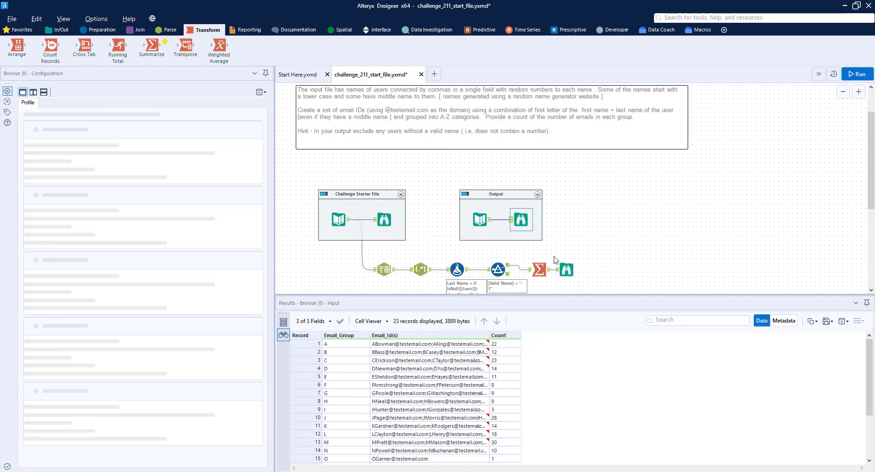
pyautogui.click(566, 269)
pyautogui.scroll(-3, 500, 382)
pyautogui.click(521, 220)
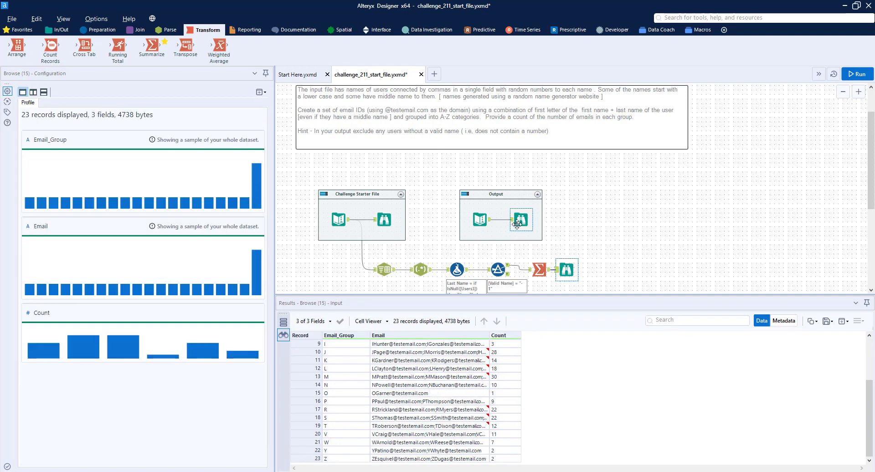
pyautogui.click(567, 269)
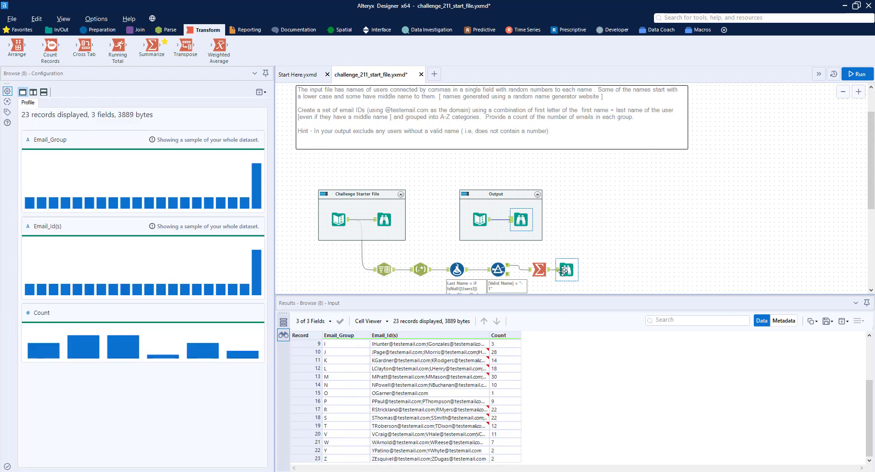
# Space out the Browse and Summarize tools further along the canvas
pyautogui.moveTo(567, 270); pyautogui.dragTo(597, 269)
pyautogui.moveTo(540, 269); pyautogui.dragTo(558, 269)
# Review the Text To Columns, RegEx, Formula and Filter tools in order, and check the final Browse results against the challenge description
pyautogui.click(384, 270)
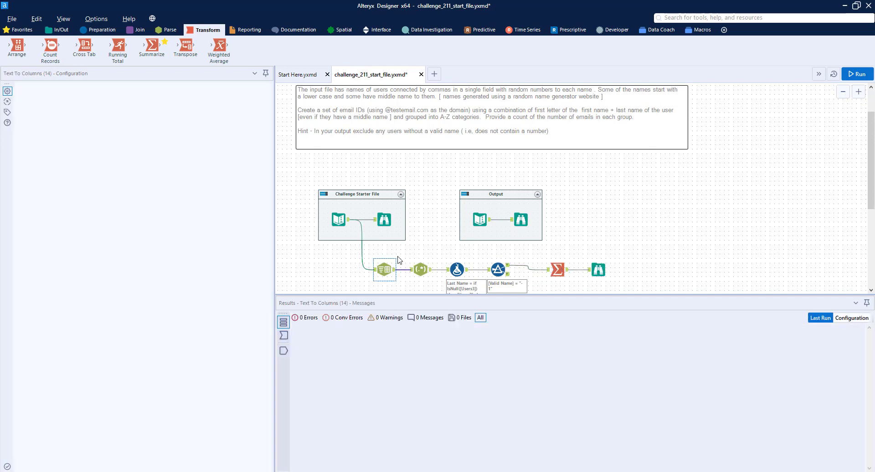
pyautogui.click(233, 122)
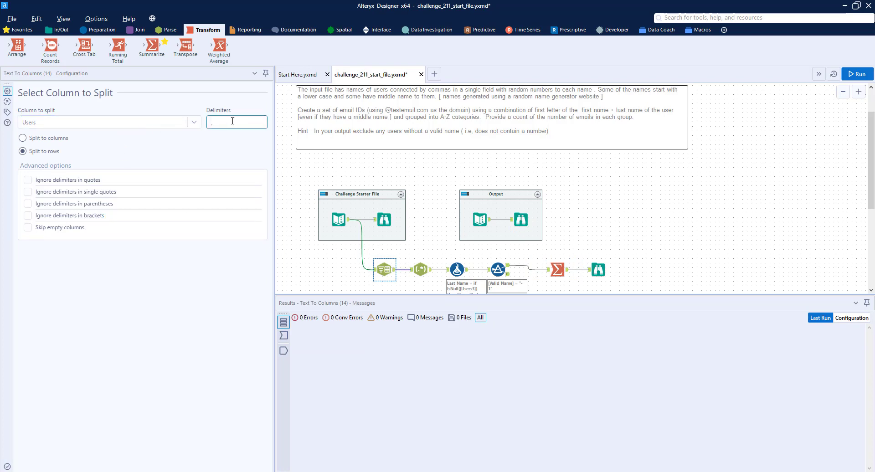
pyautogui.click(421, 270)
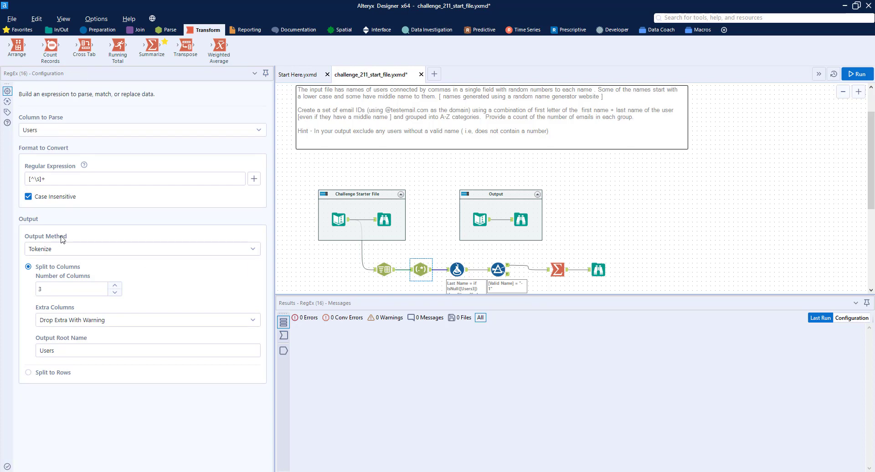
pyautogui.moveTo(48, 179); pyautogui.dragTo(11, 178)
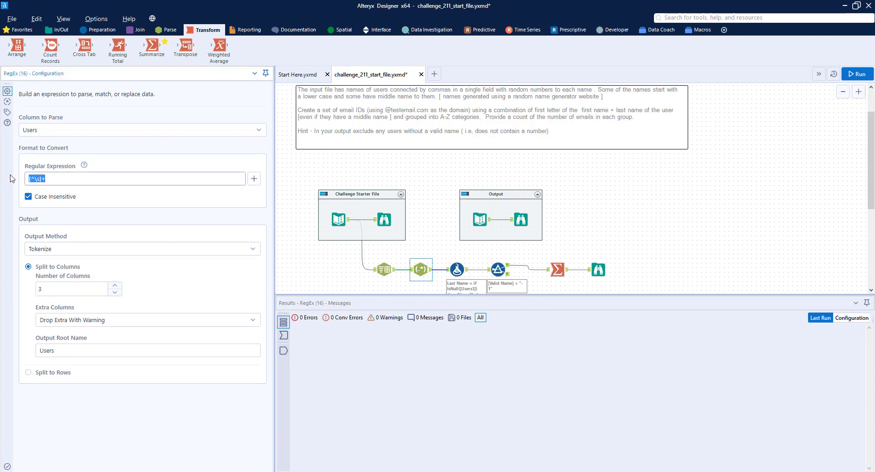
pyautogui.click(458, 269)
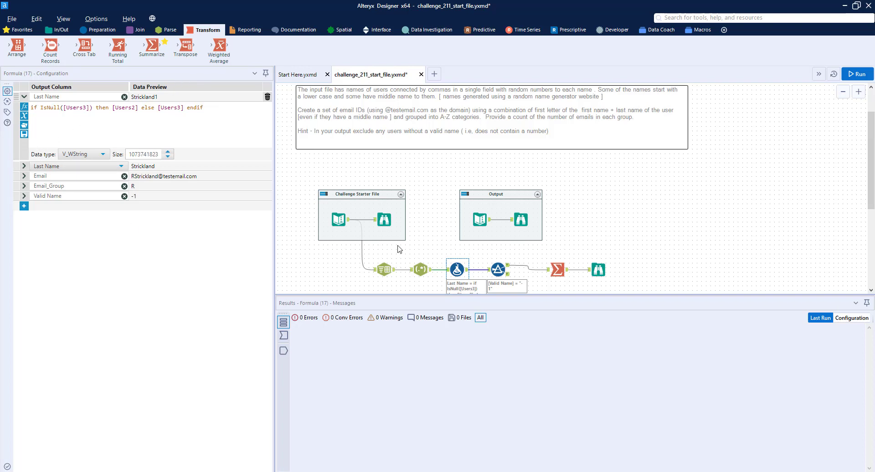
pyautogui.click(499, 269)
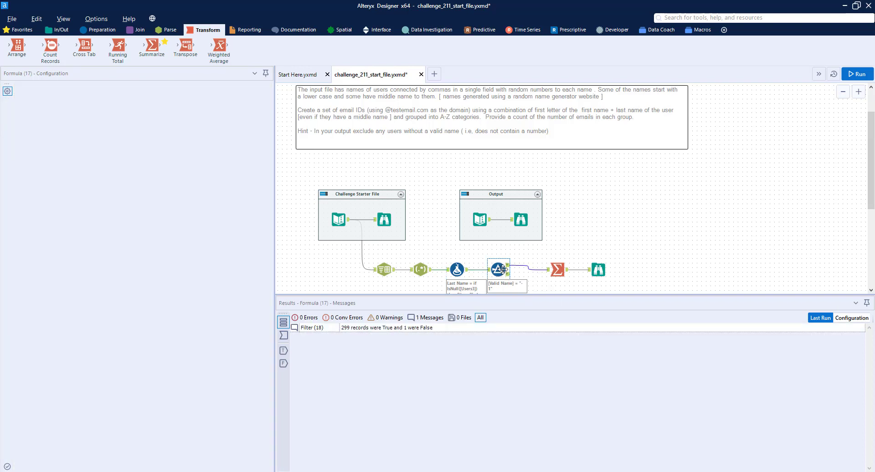
pyautogui.click(598, 269)
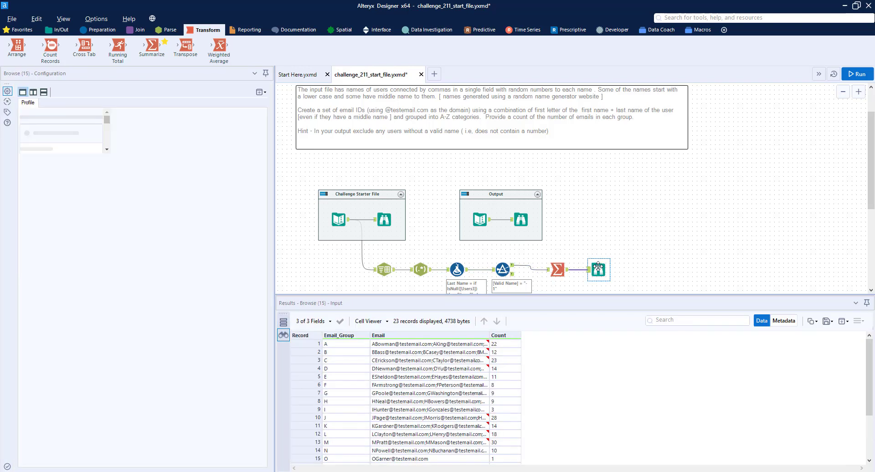
pyautogui.scroll(2, 602, 216)
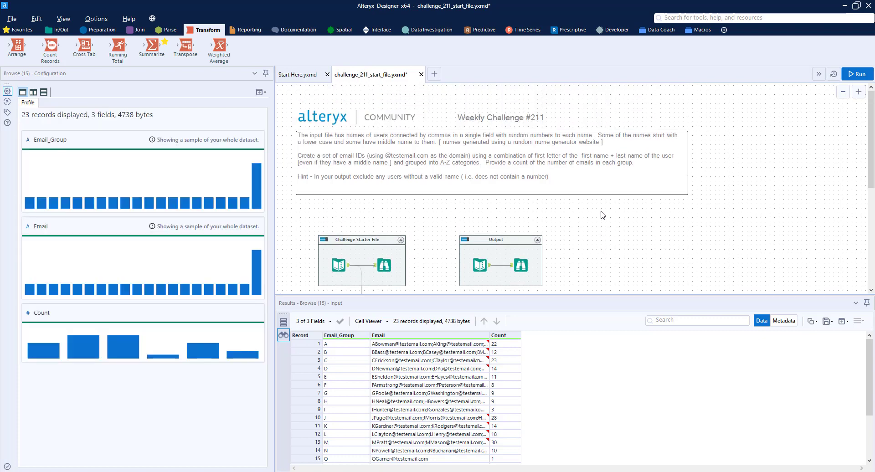
pyautogui.scroll(-3, 601, 208)
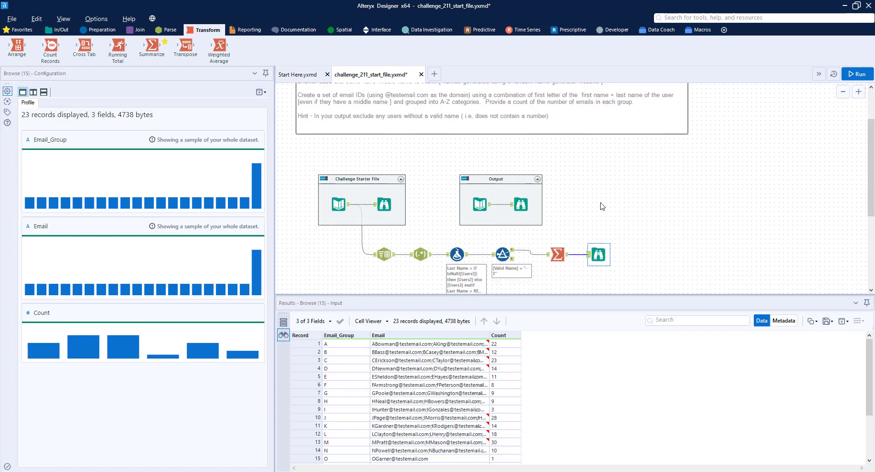